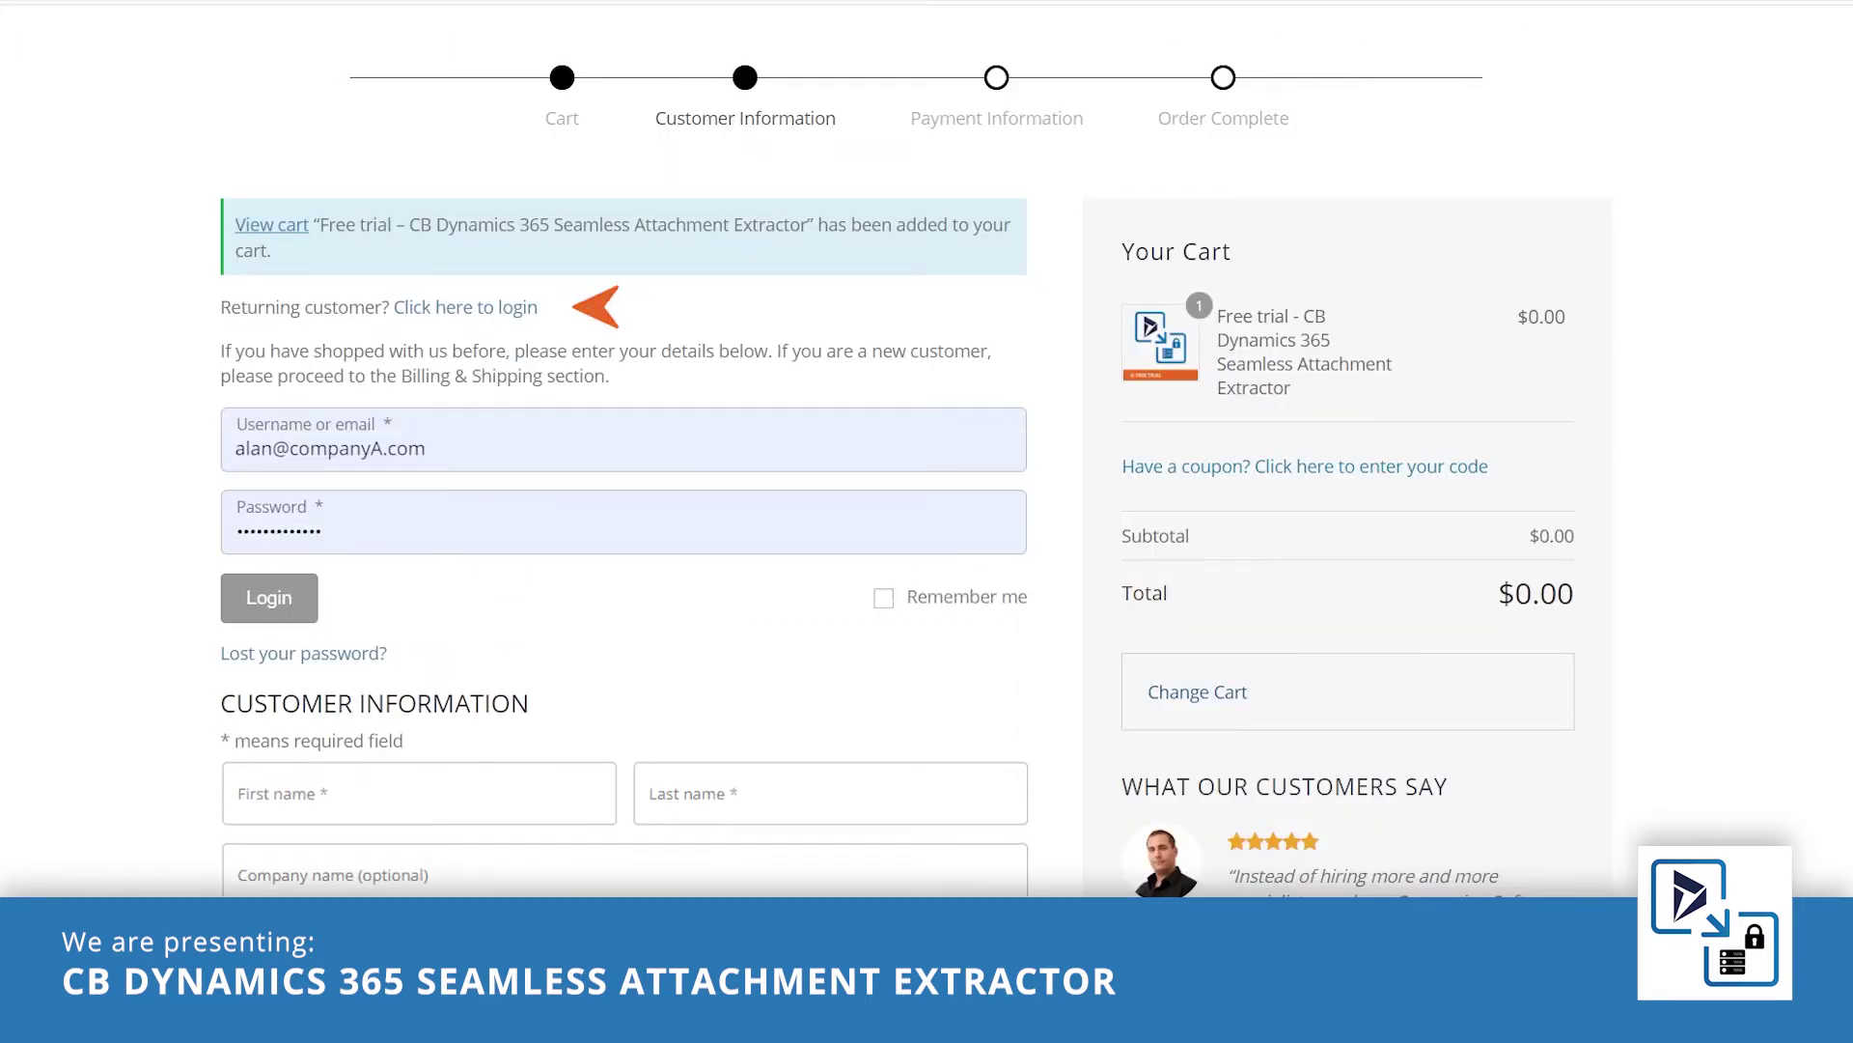
Submit the customer information and place the free trial order for CB Dynamics 365 Seamless Attachment Extractor.
{"action": "scroll", "coordinate": [624, 540], "scroll_direction": "down", "scroll_amount": 3}
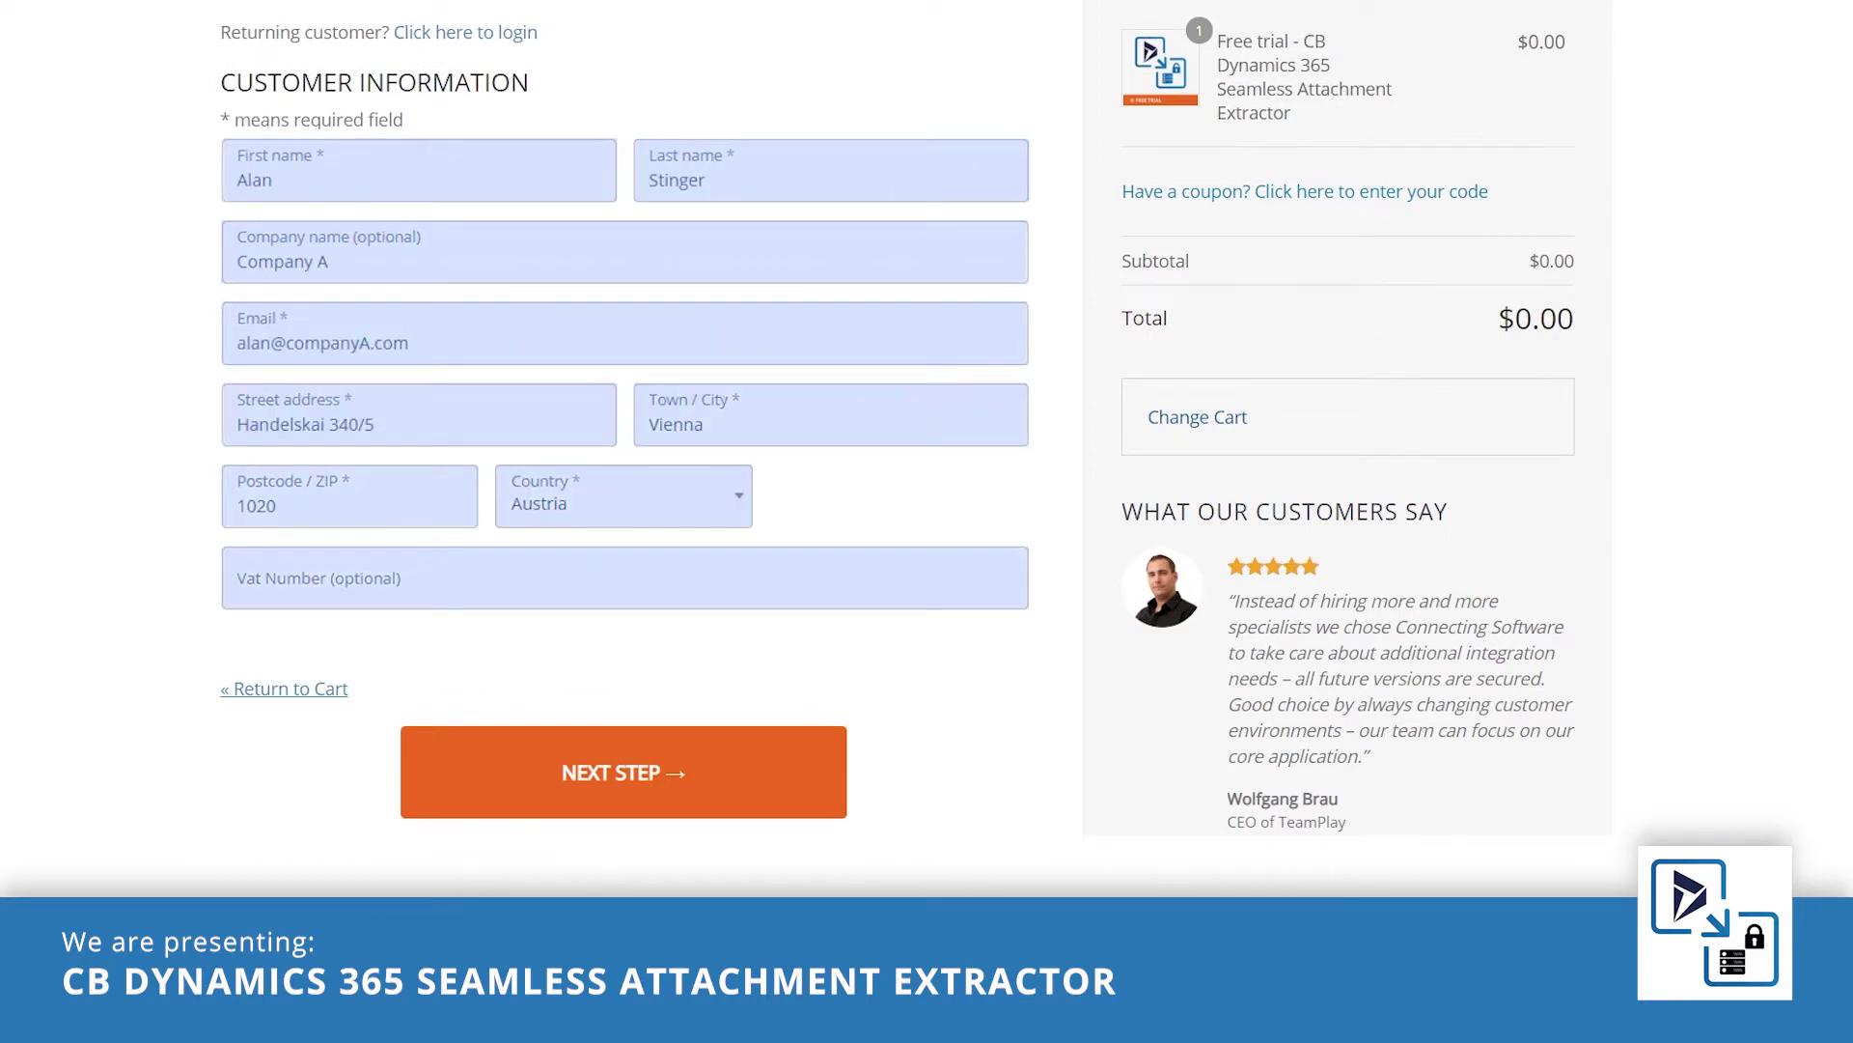
{"action": "left_click", "coordinate": [725, 761]}
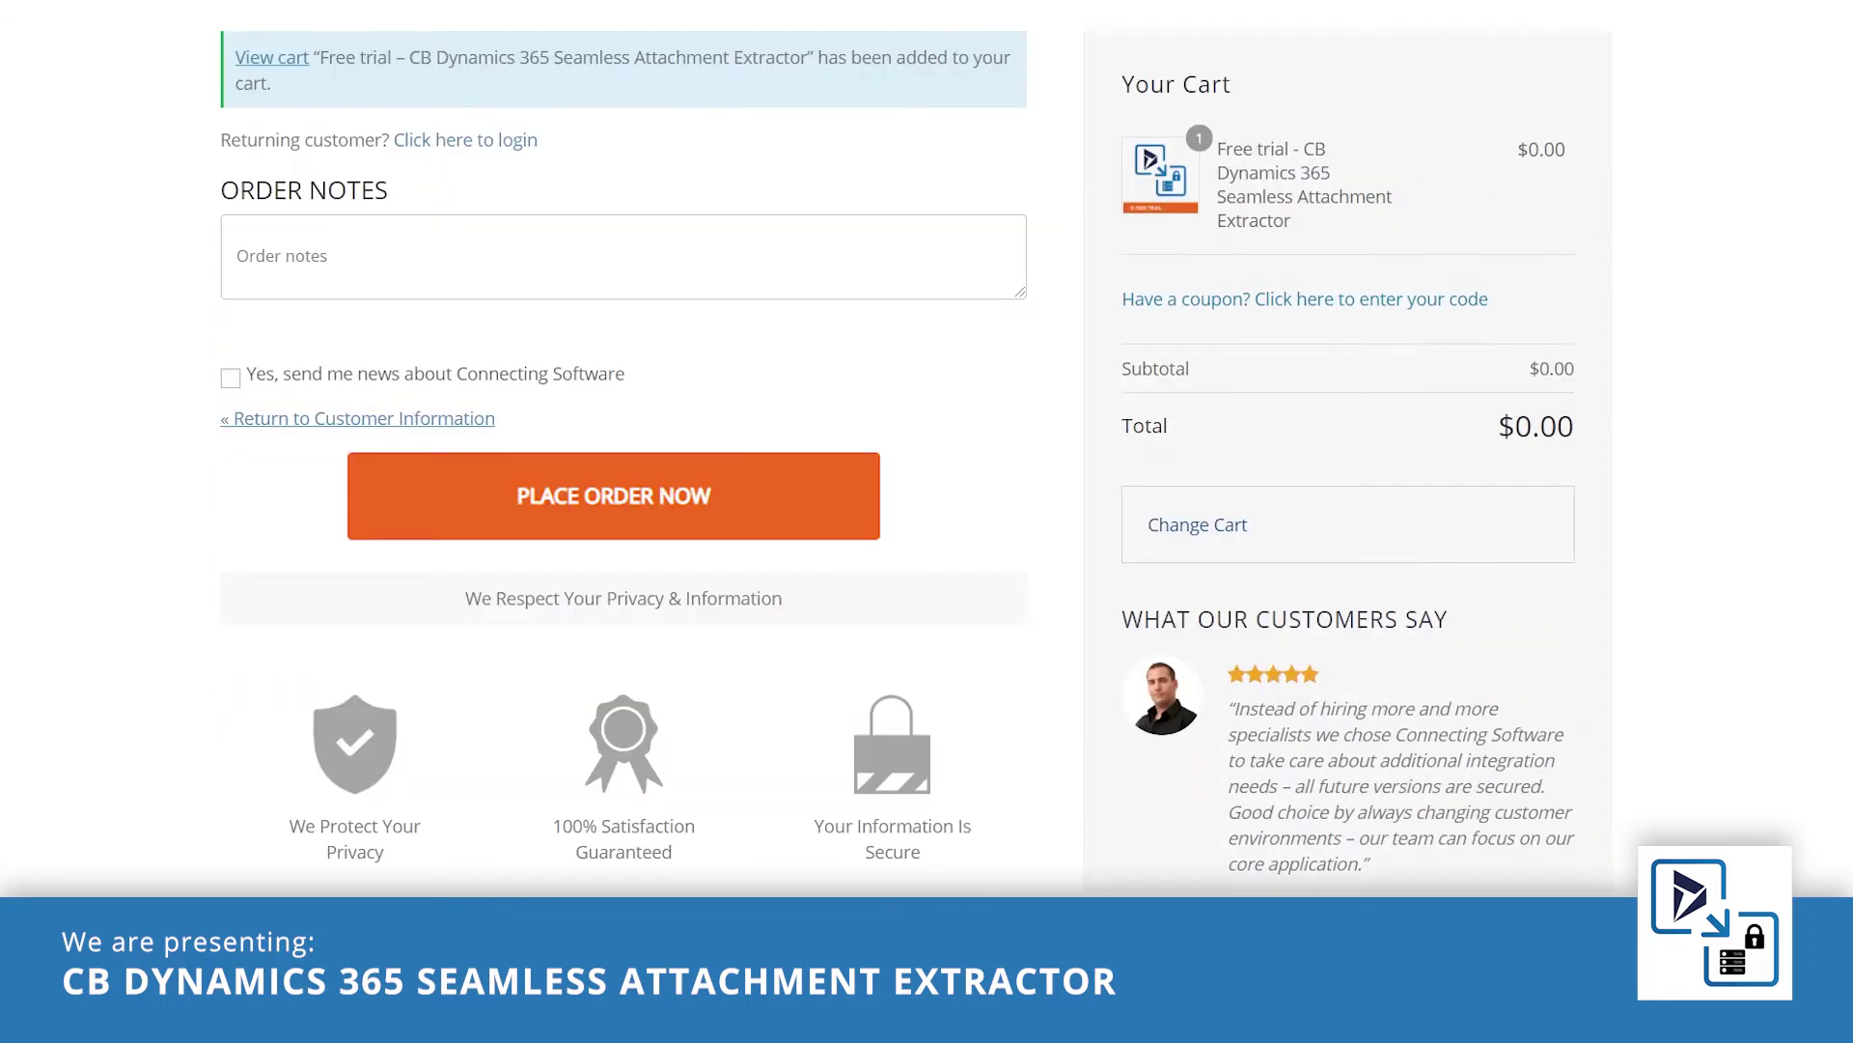
{"action": "left_click", "coordinate": [754, 507]}
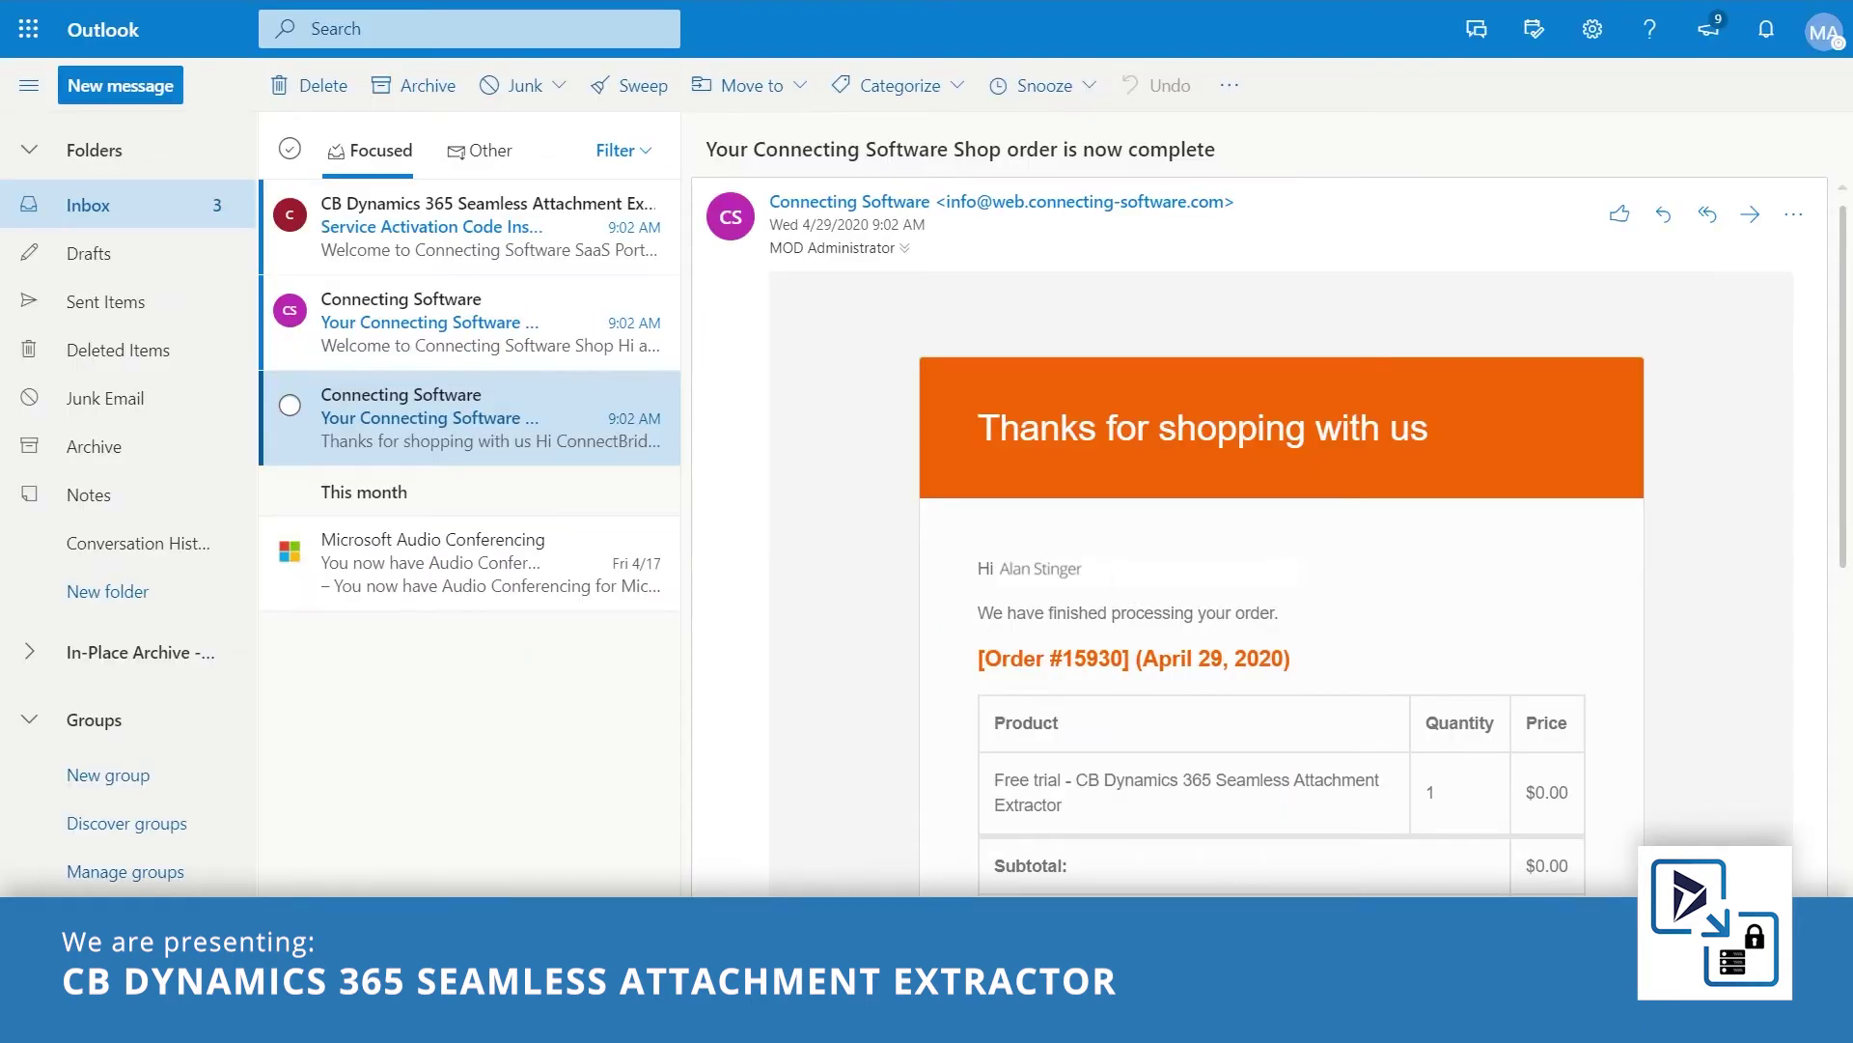
Read the shop account creation email and the Service Activation Code Instructions email in the Outlook inbox.
{"action": "left_click", "coordinate": [469, 323]}
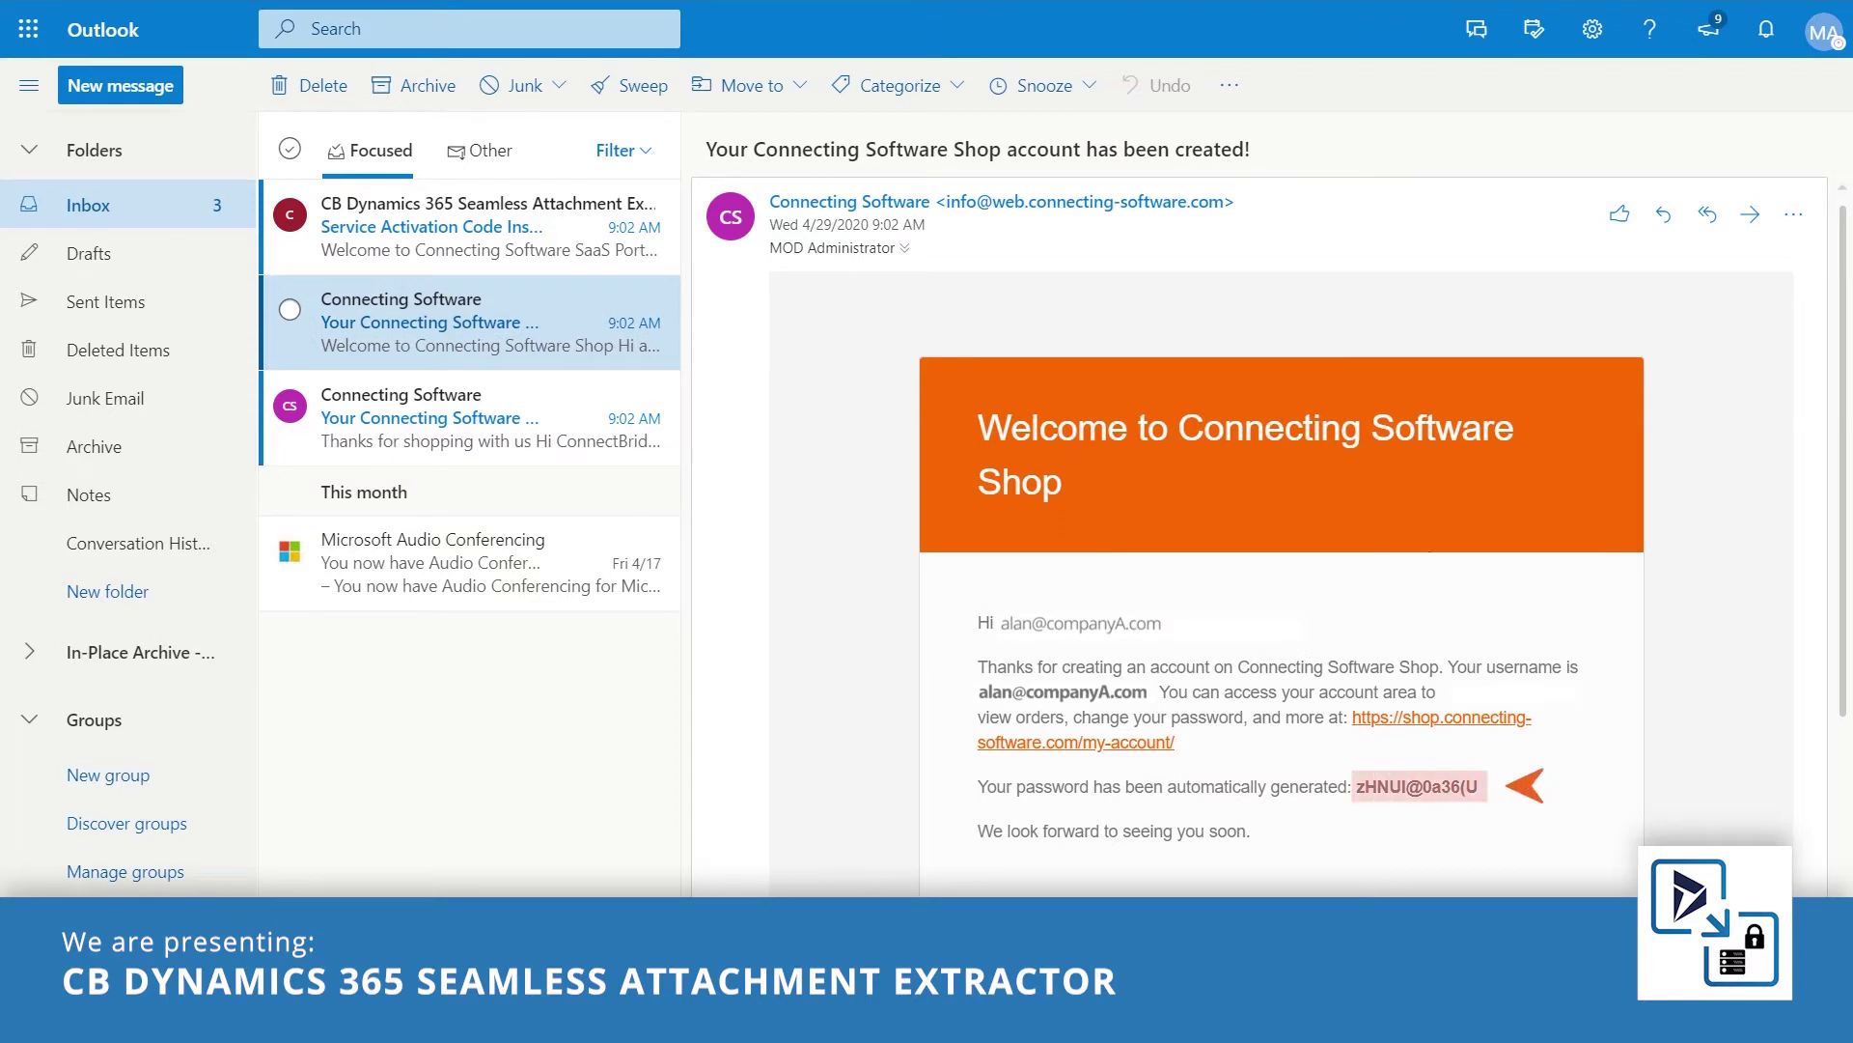
{"action": "left_click", "coordinate": [469, 227]}
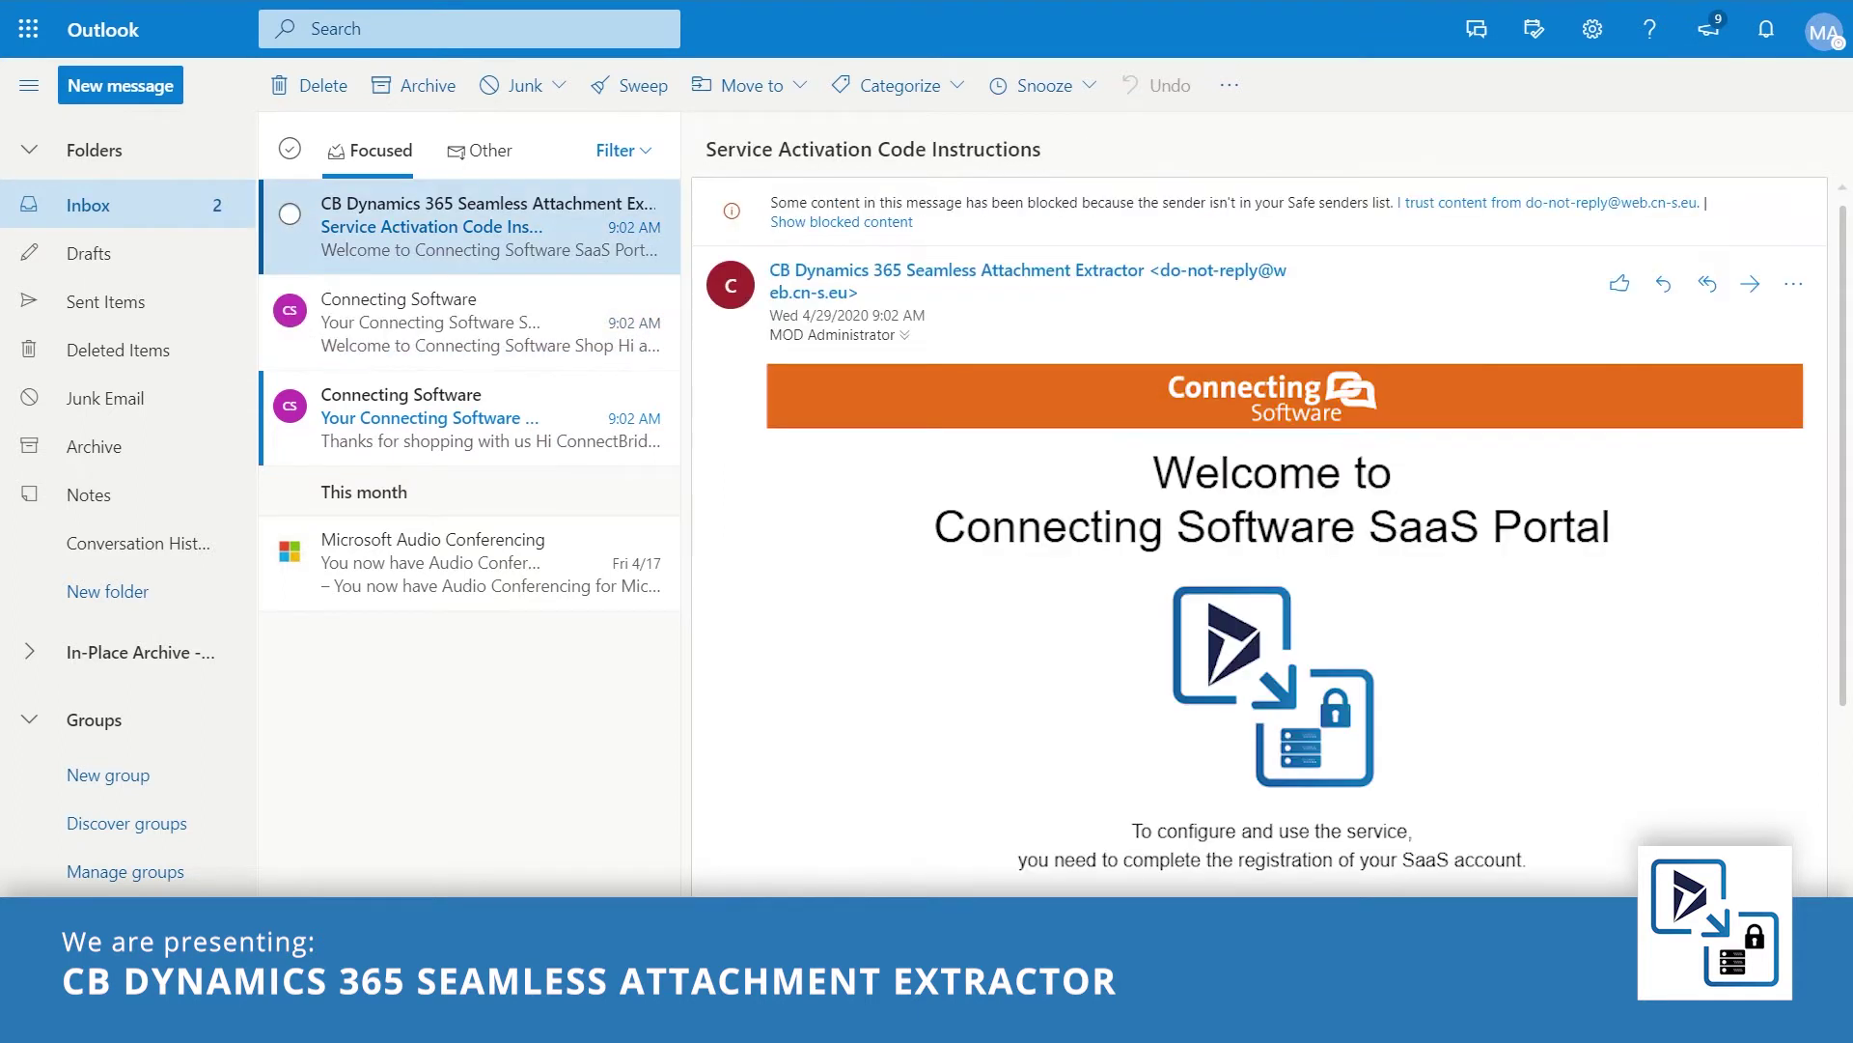
{"action": "scroll", "coordinate": [1260, 532], "scroll_direction": "down", "scroll_amount": 4}
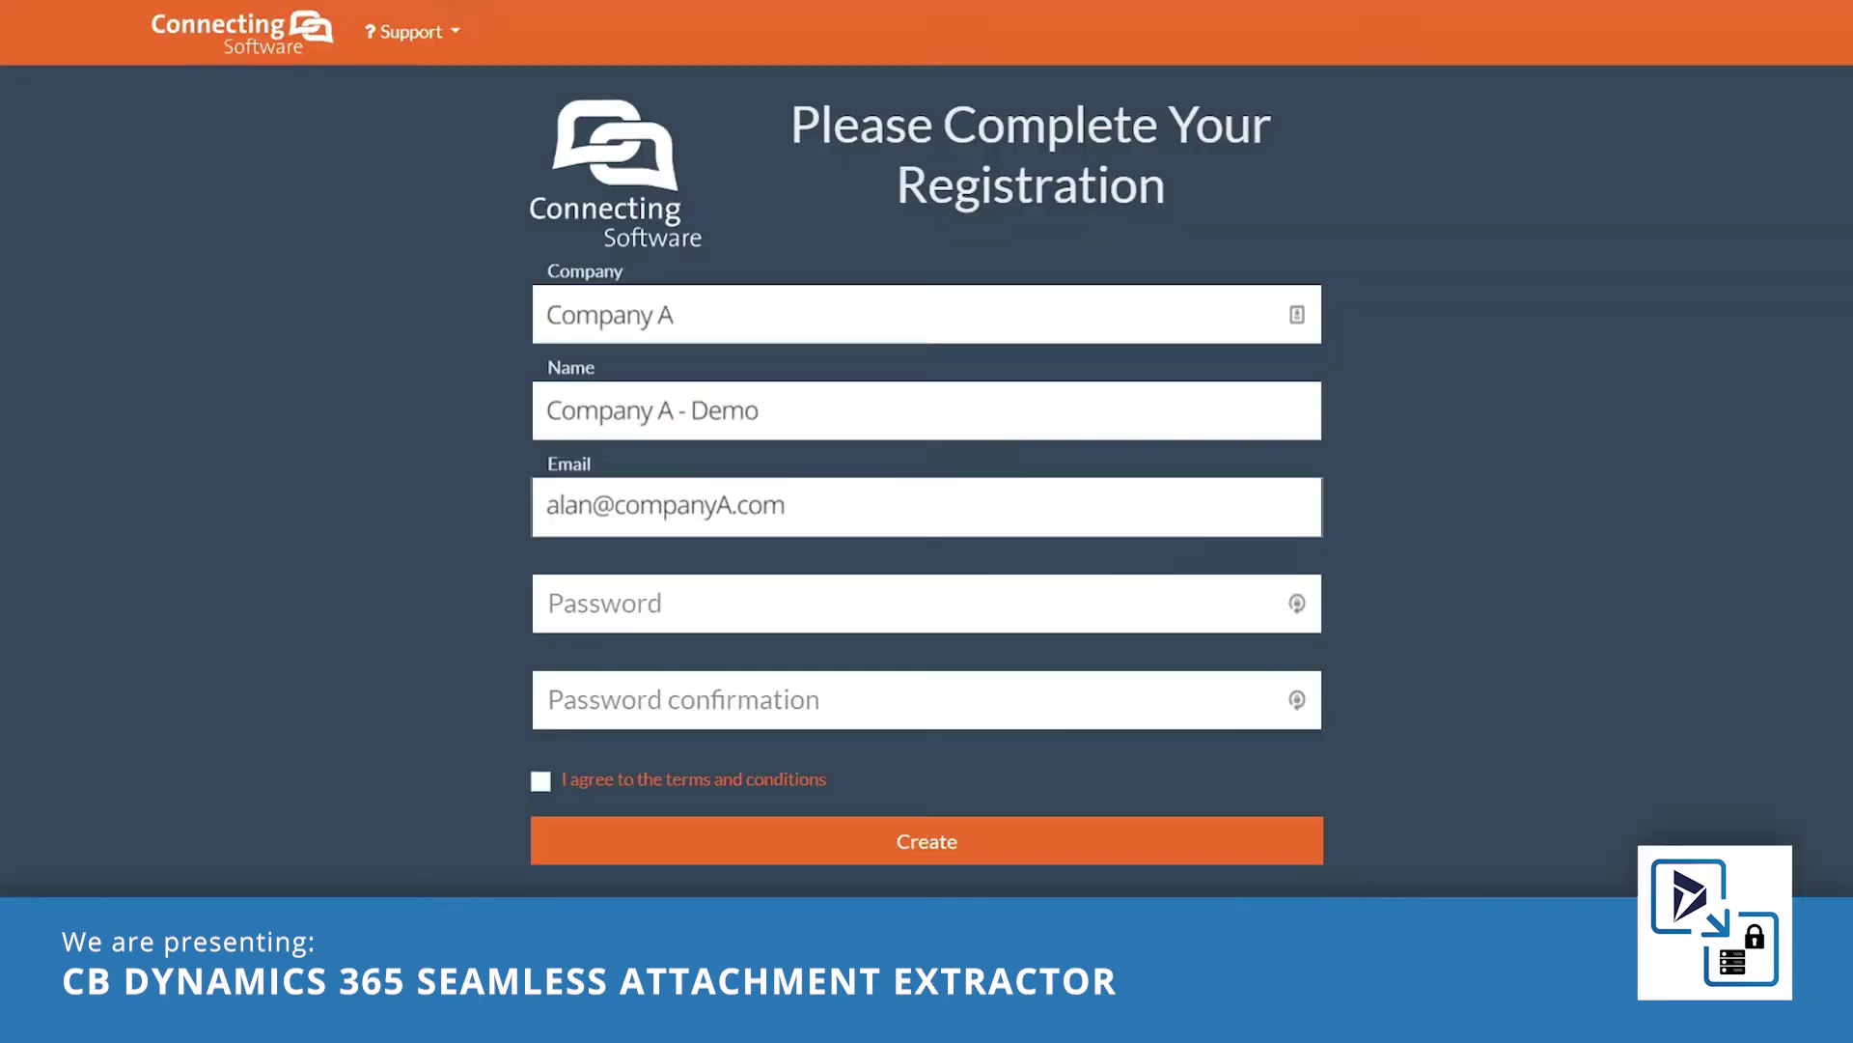
Complete the SaaS portal registration by entering and confirming the account password, accepting the terms and conditions, and creating the account.
{"action": "key", "text": "Tab"}
{"action": "type", "text": "•••••••••"}
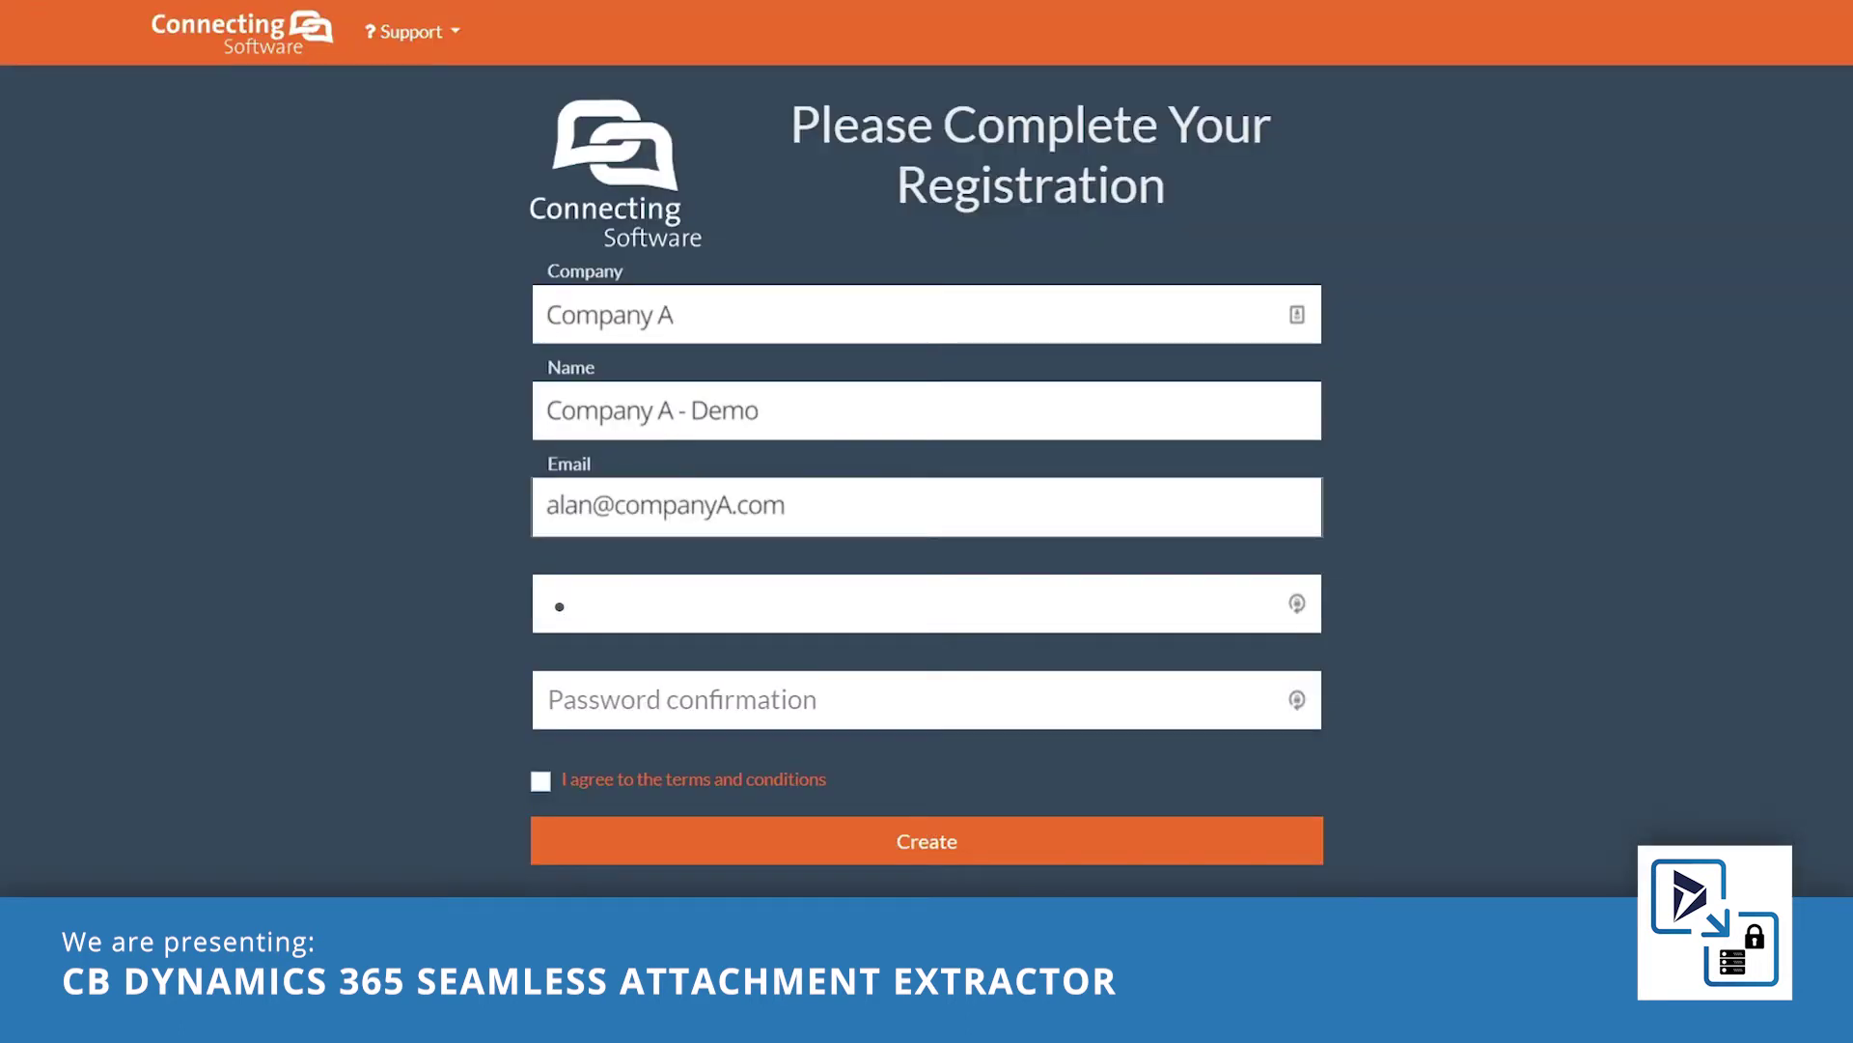
{"action": "key", "text": "Tab"}
{"action": "type", "text": "•••••••••"}
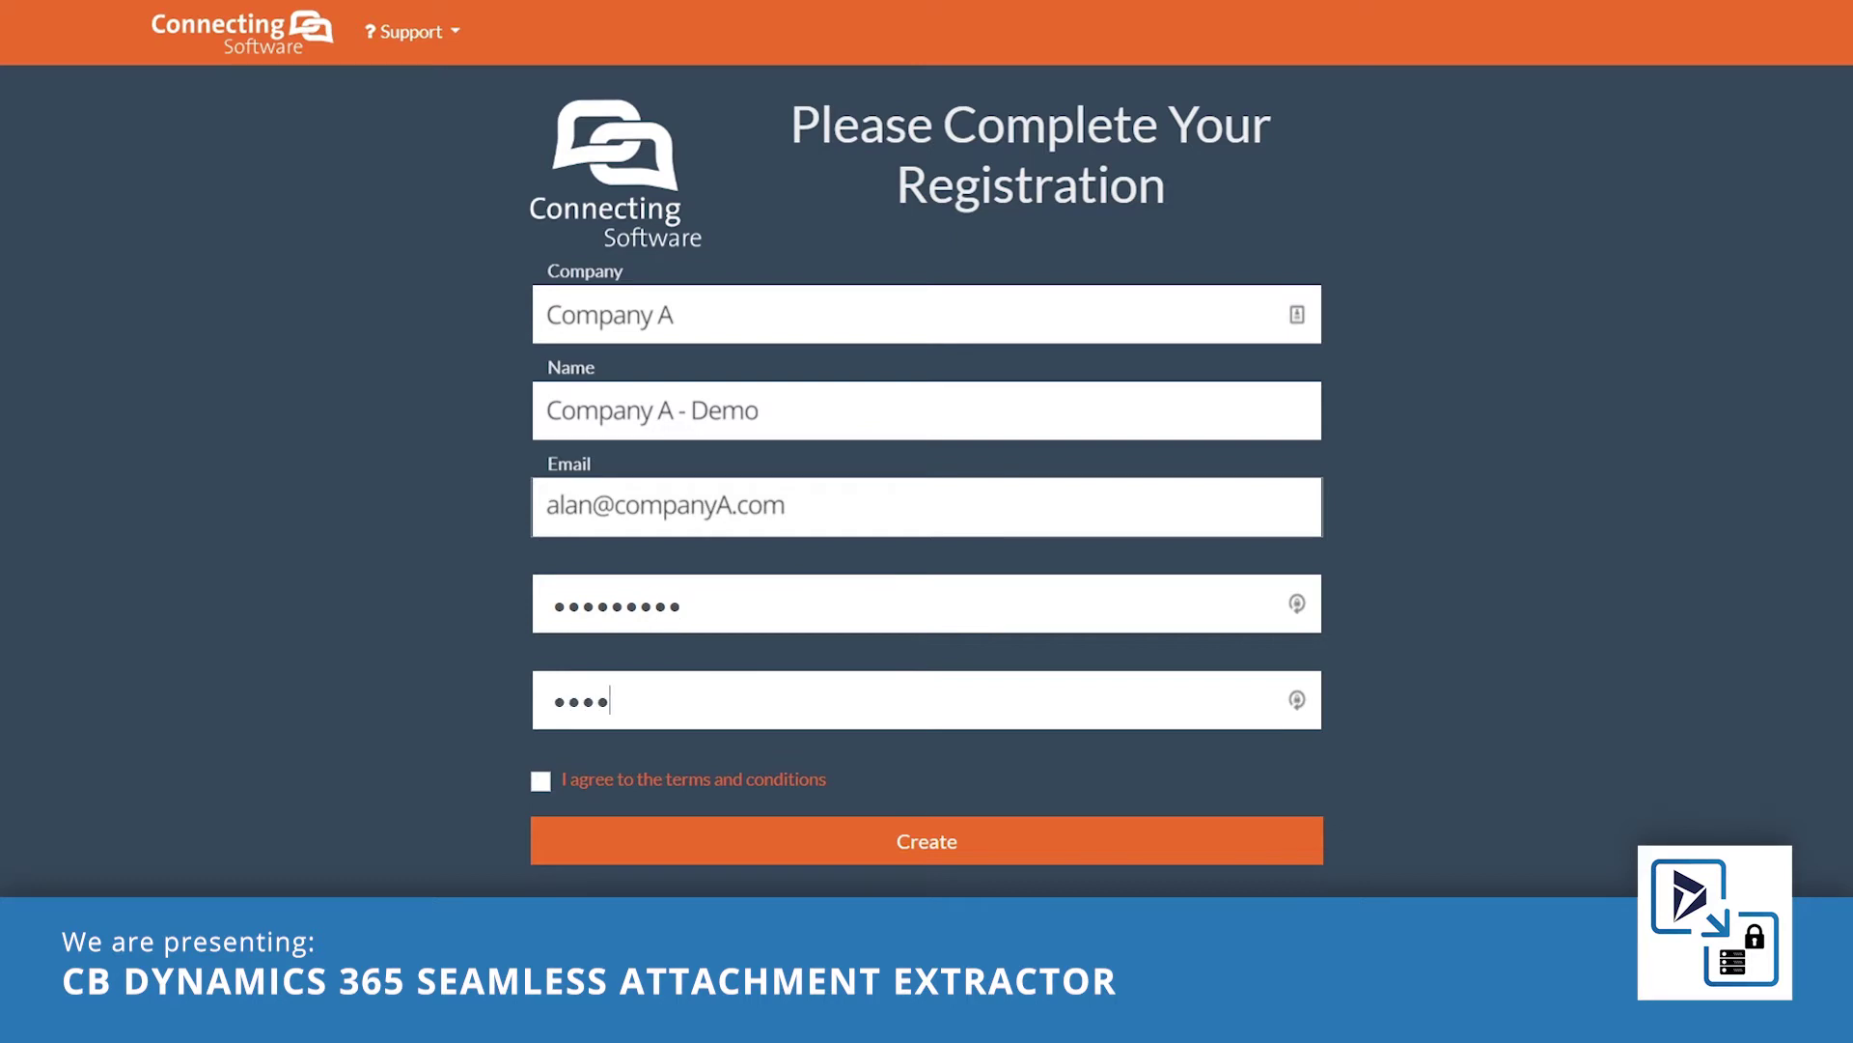
{"action": "left_click", "coordinate": [539, 780]}
{"action": "left_click", "coordinate": [1025, 839]}
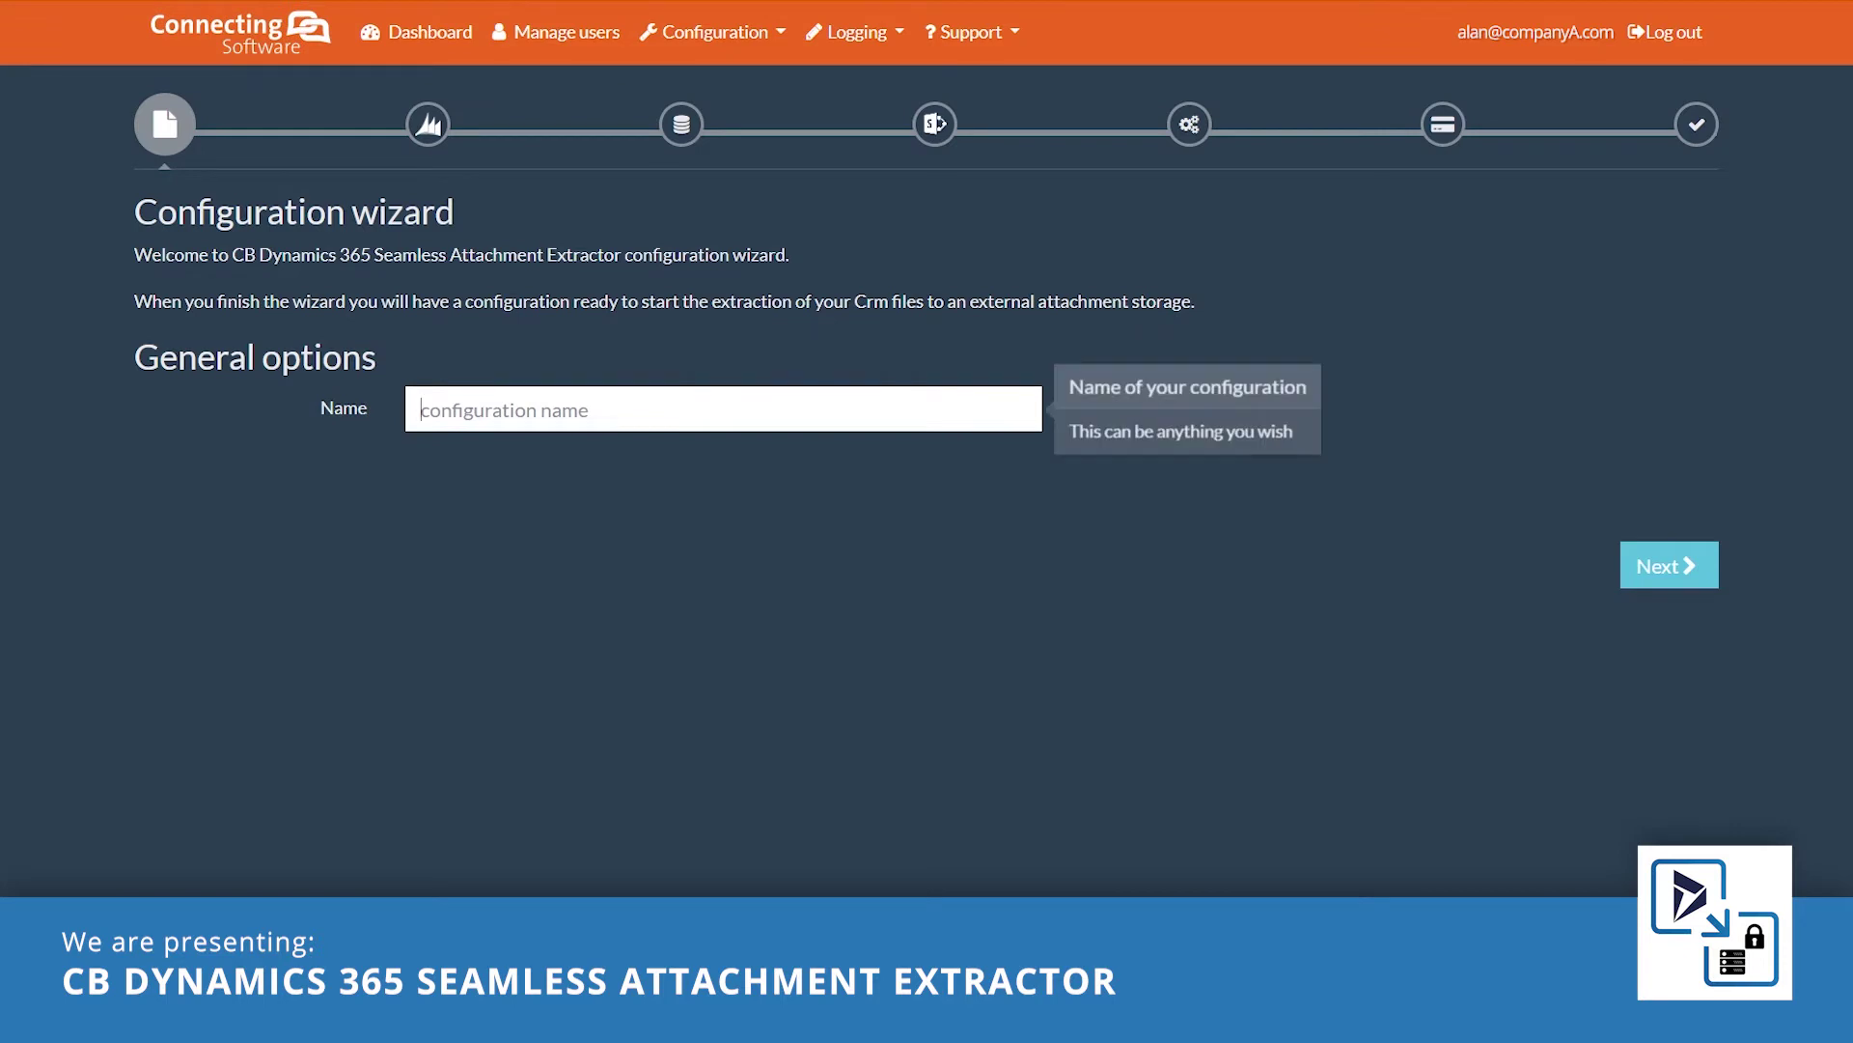
Name the configuration "UAT Configuration" and test its Dynamics 365 connection before continuing to the attachment storage settings.
{"action": "type", "text": "UAT Con"}
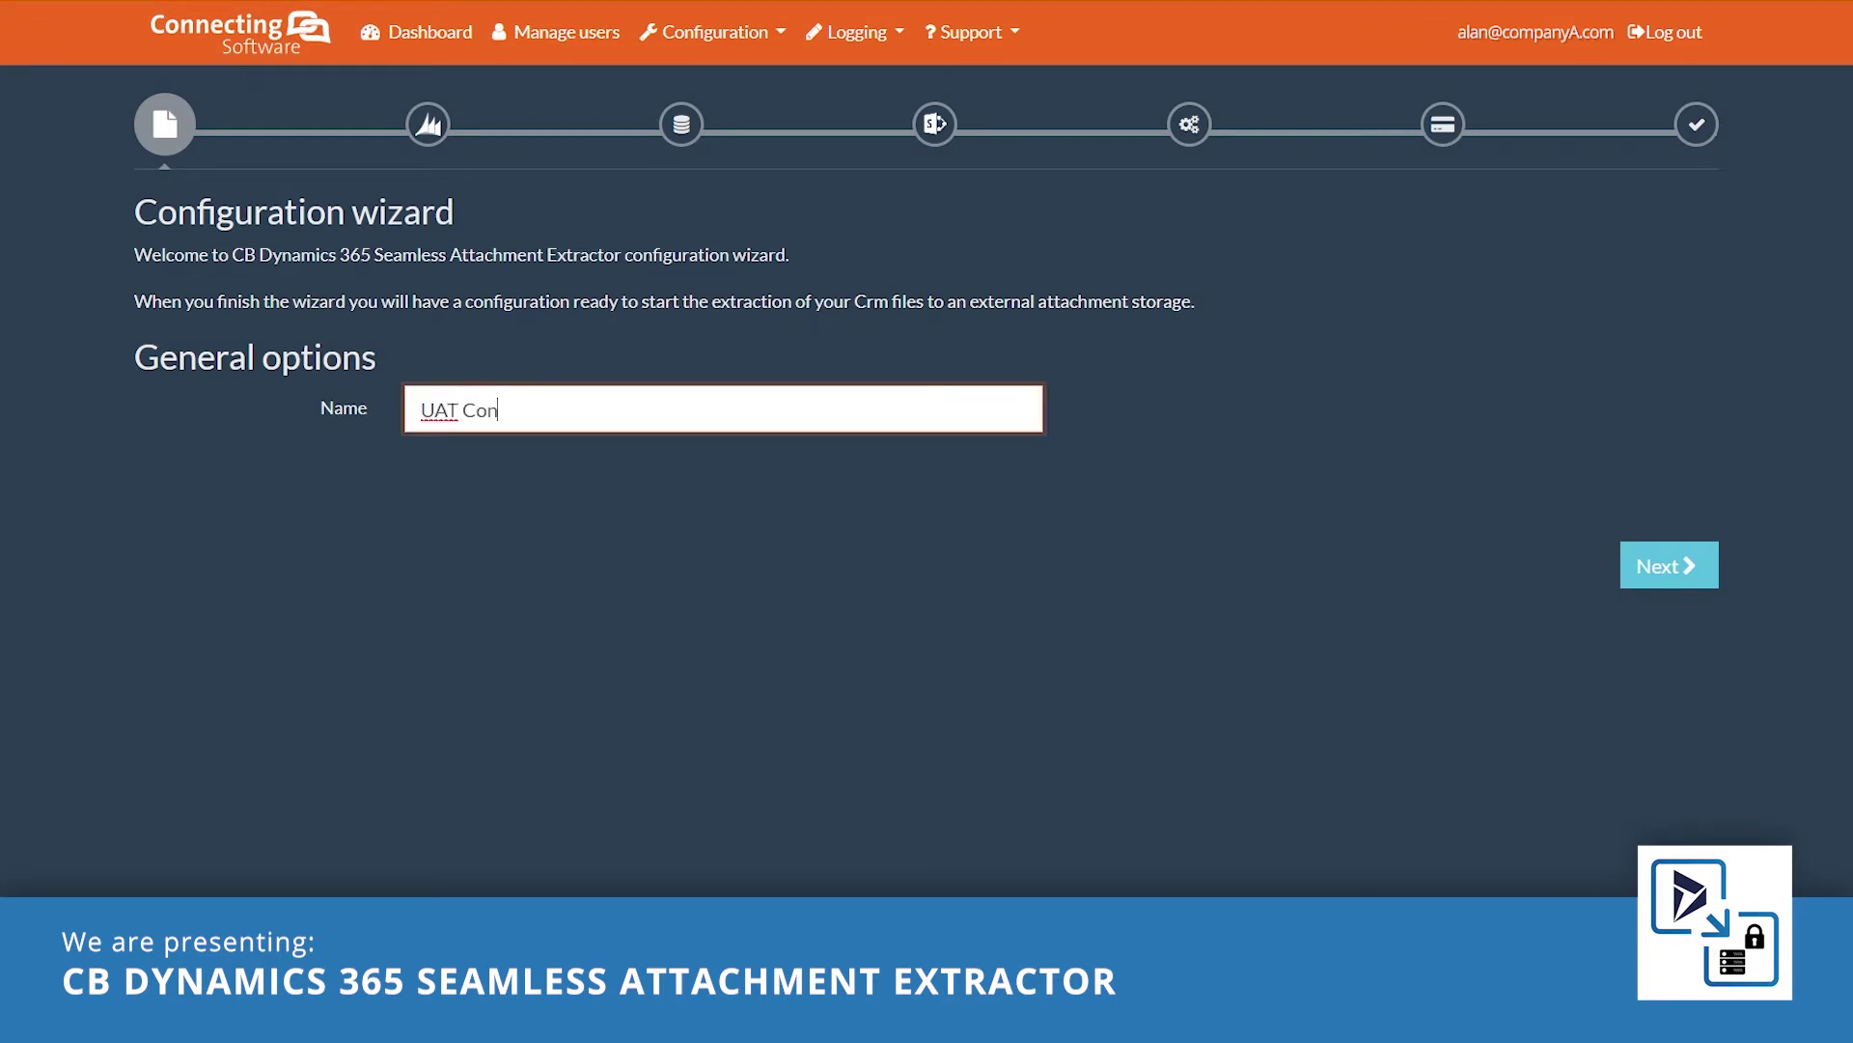
{"action": "type", "text": "figuration"}
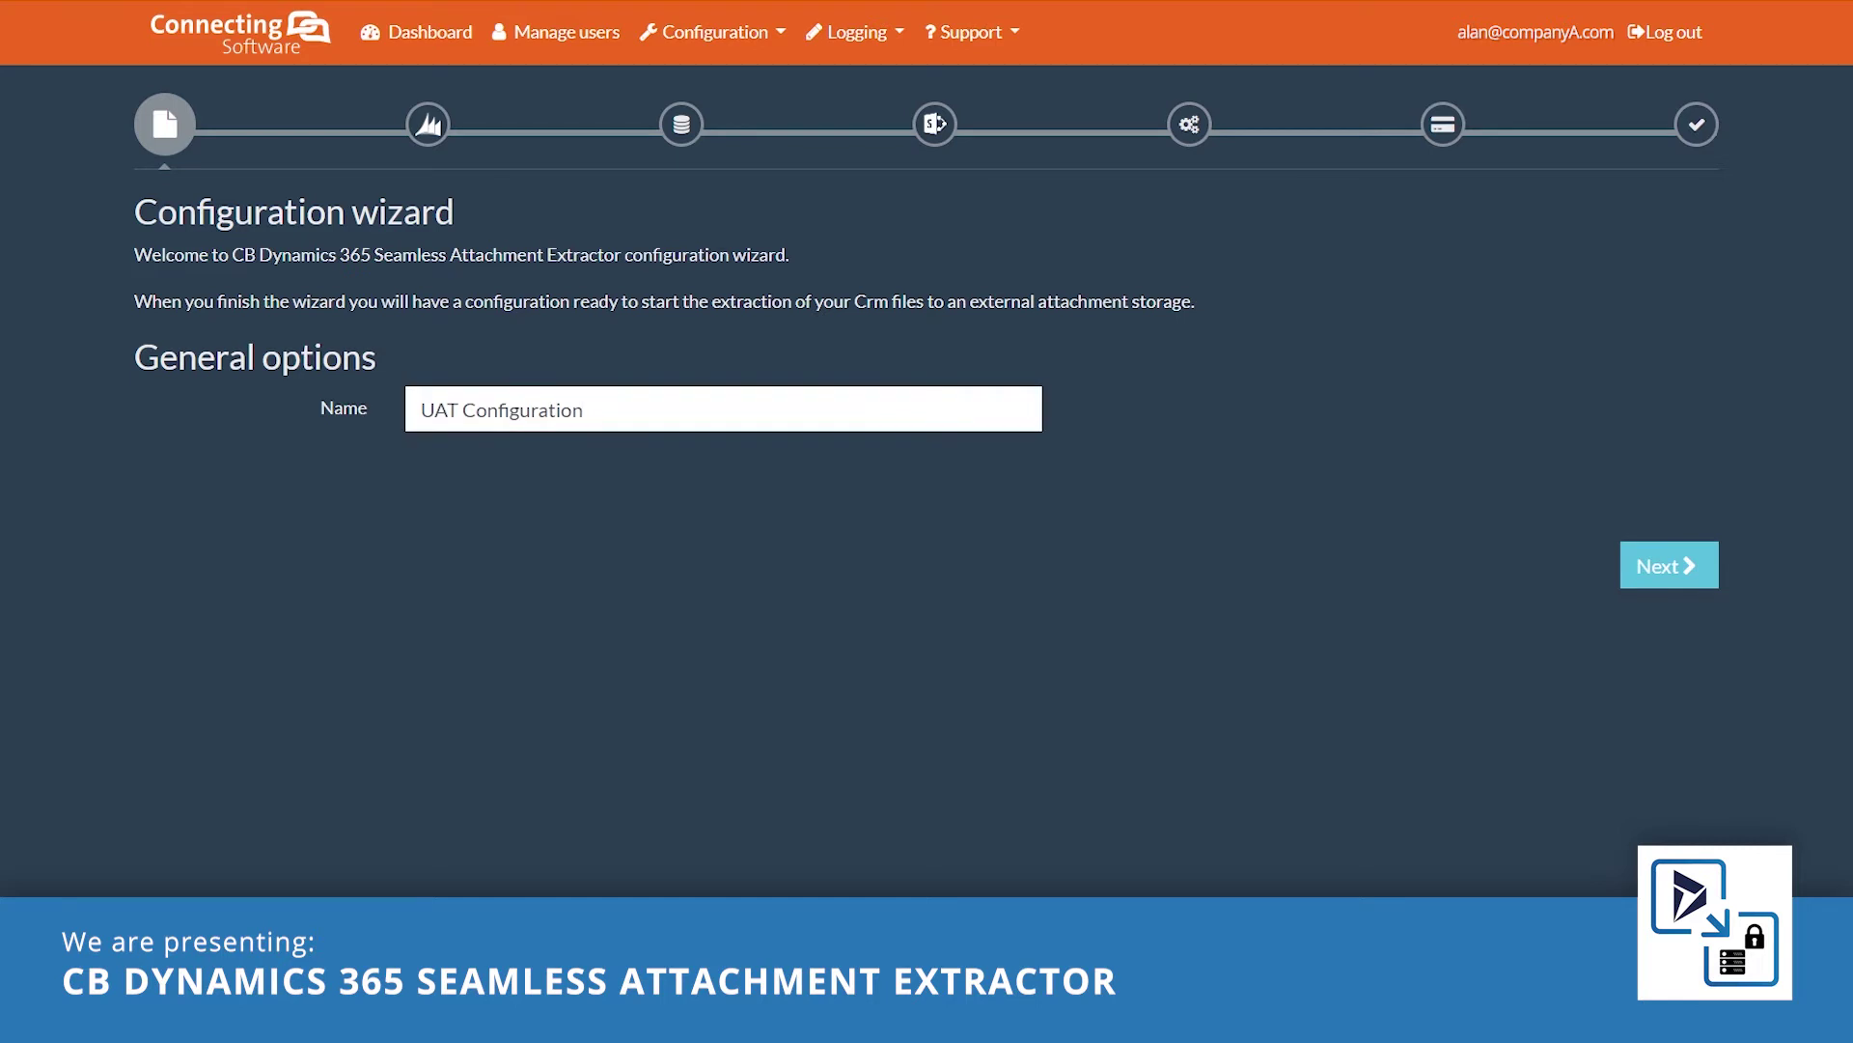
{"action": "left_click", "coordinate": [1719, 584]}
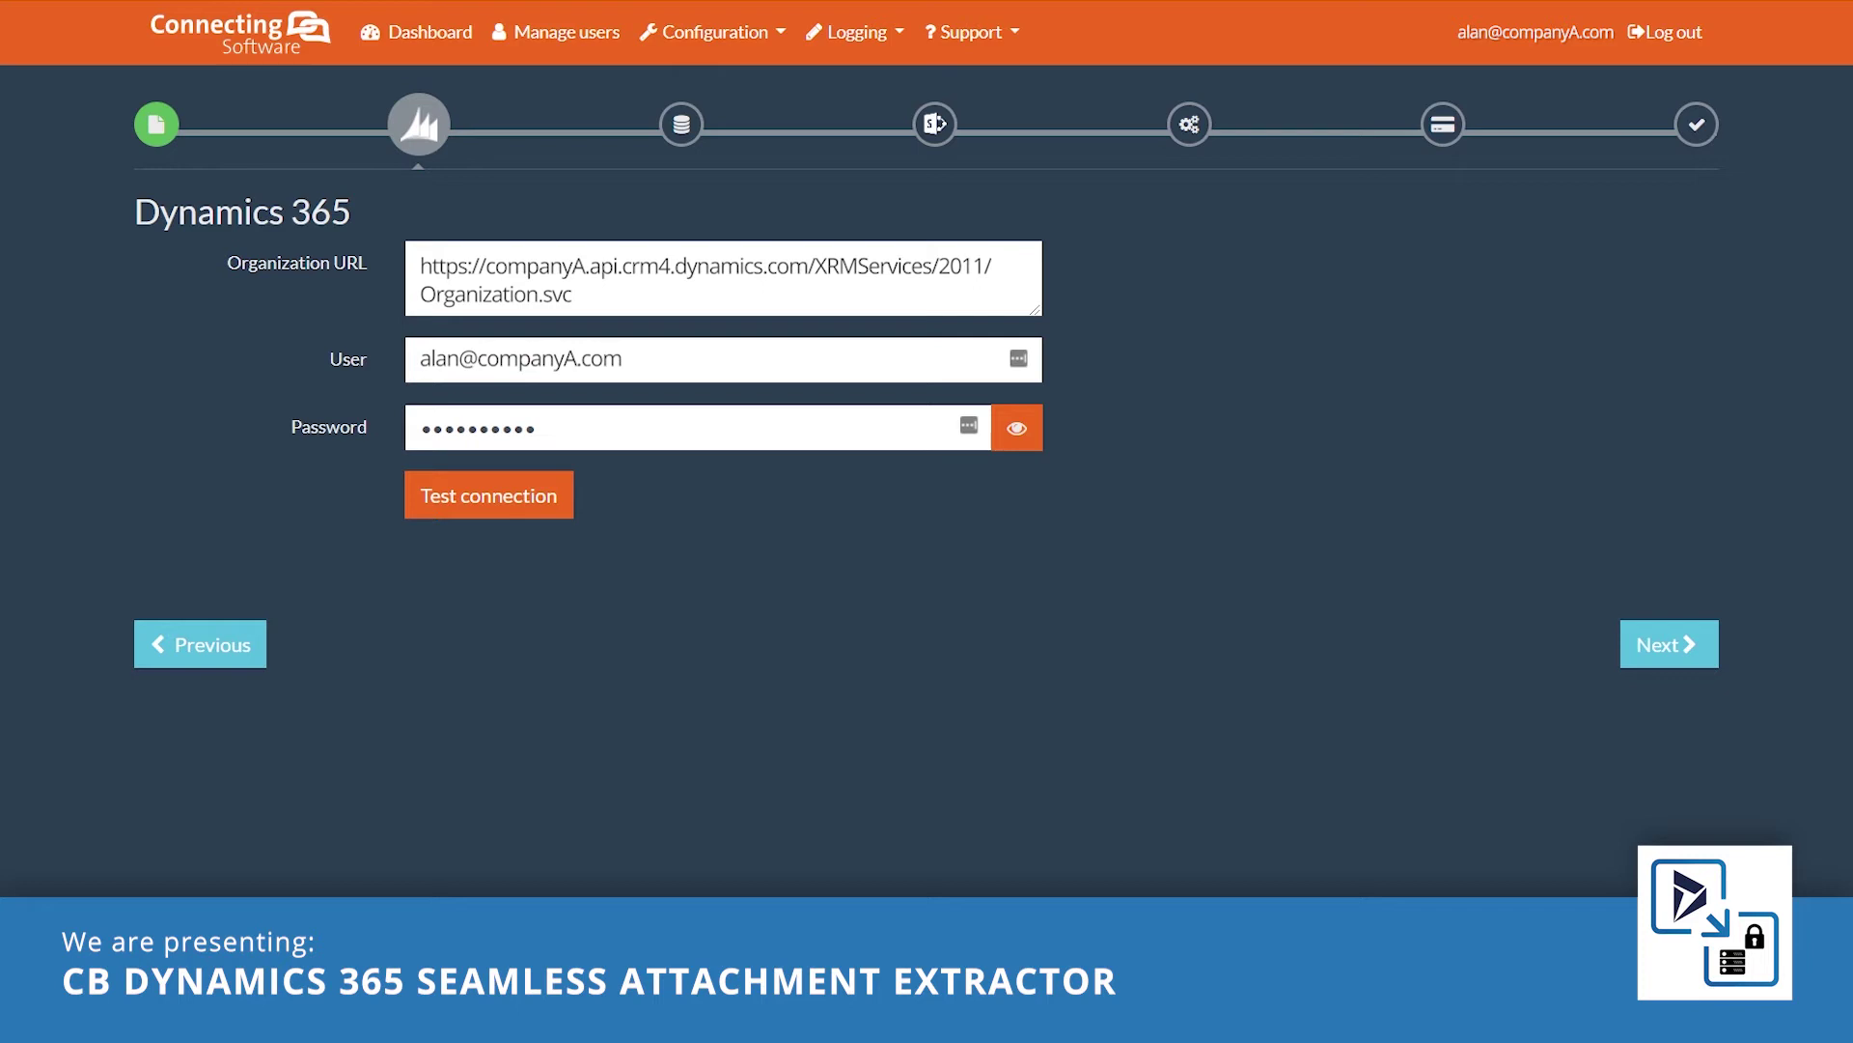
{"action": "left_click", "coordinate": [559, 499]}
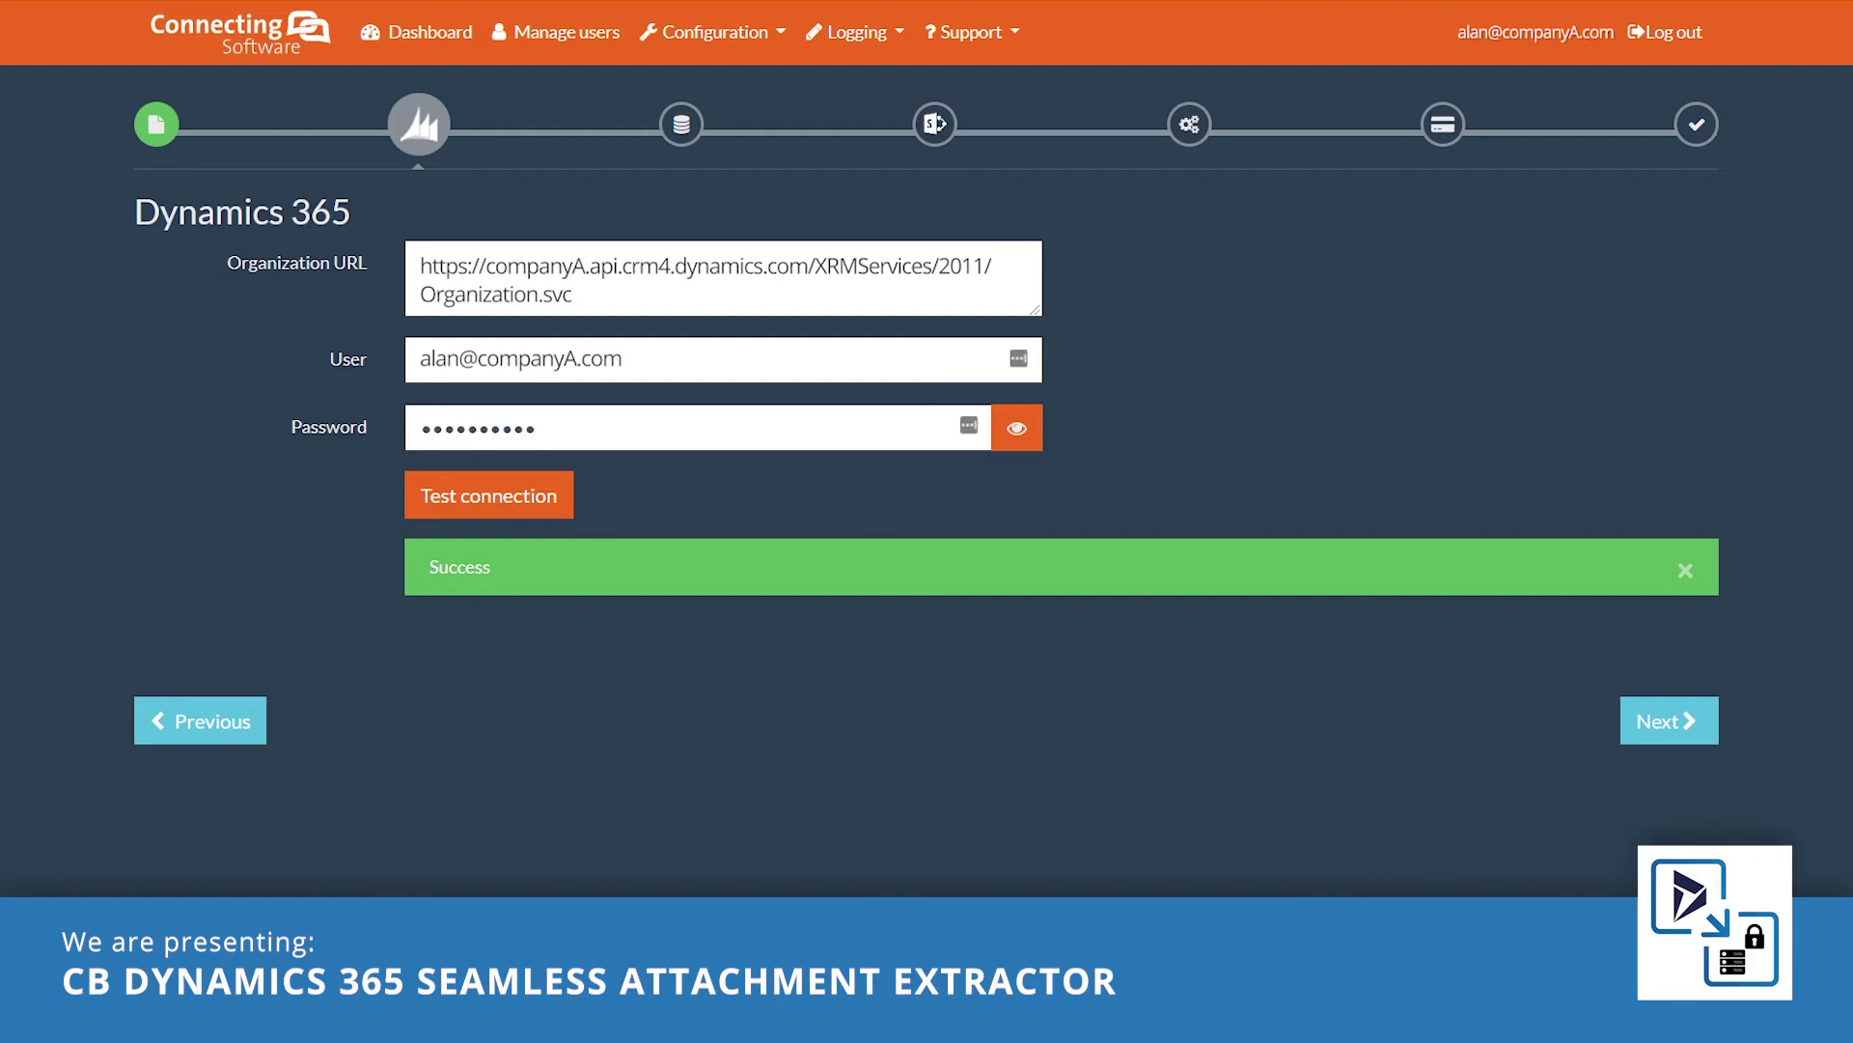
{"action": "left_click", "coordinate": [1704, 728]}
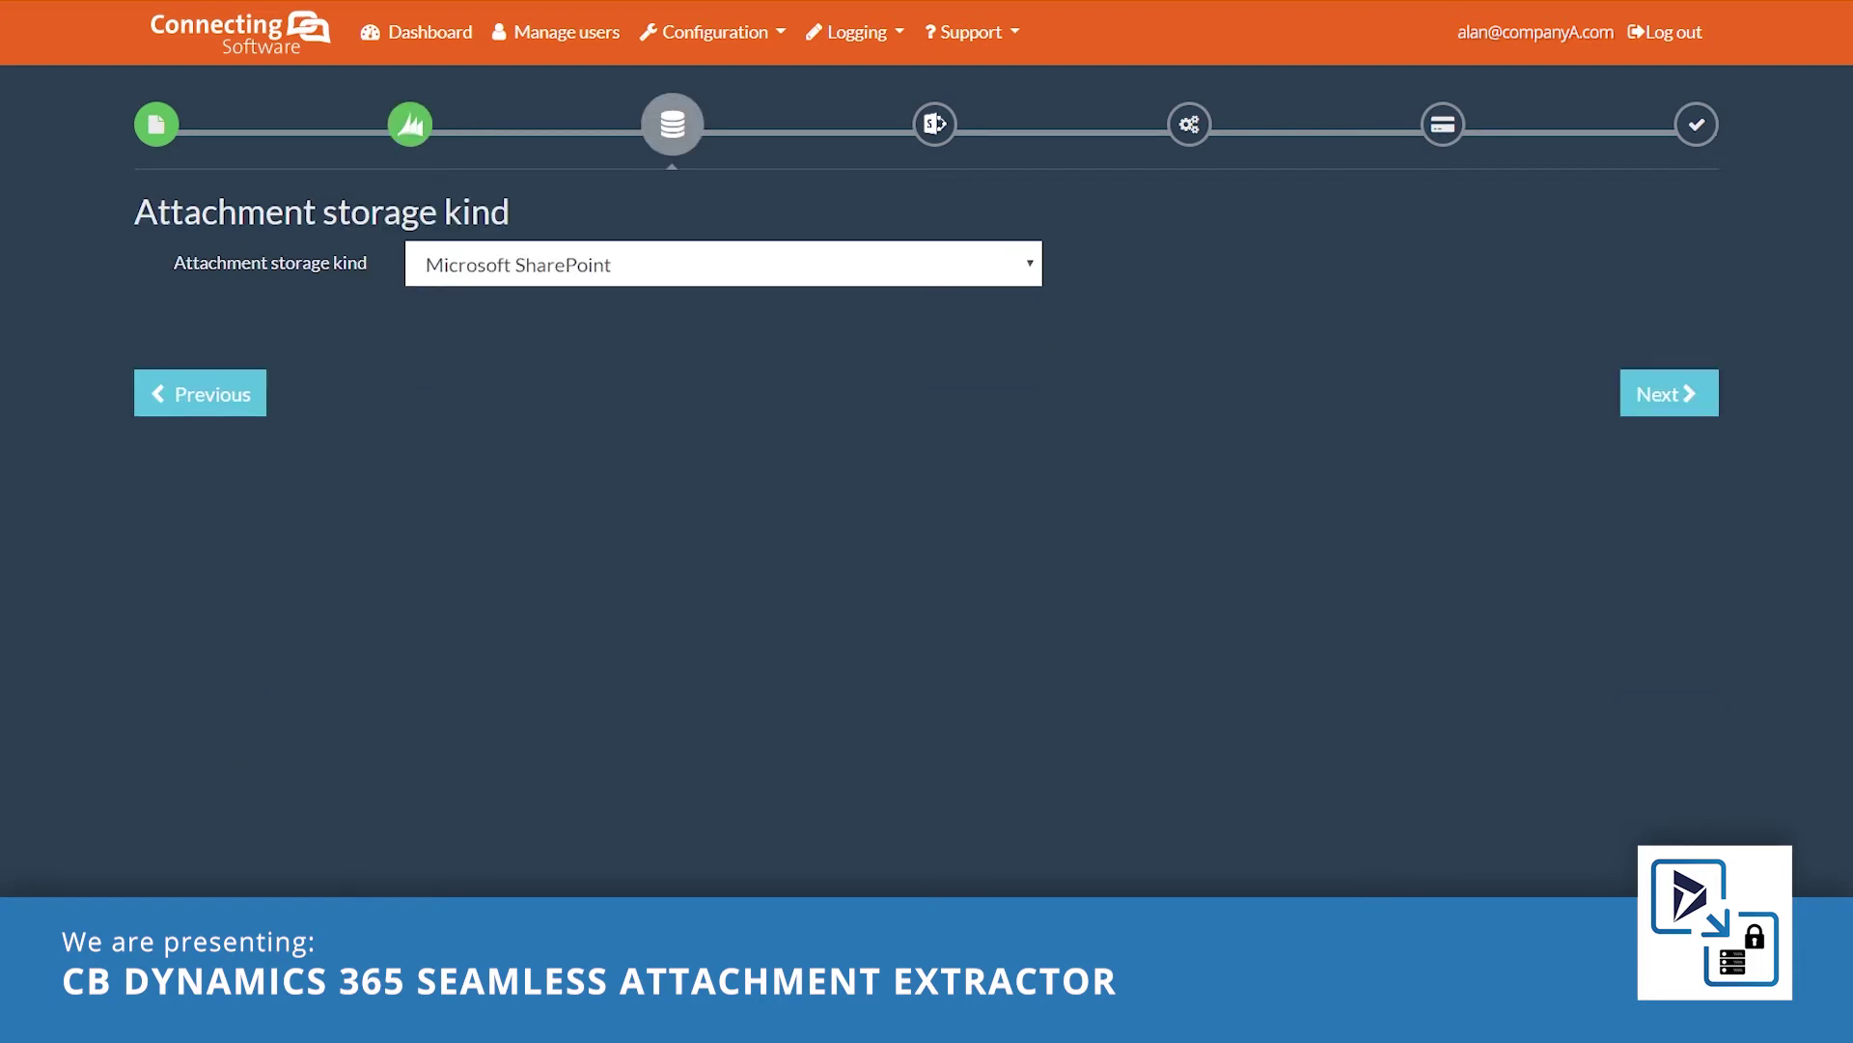
Choose Azure File Storage as the attachment storage kind and continue to its settings.
{"action": "left_click", "coordinate": [725, 265]}
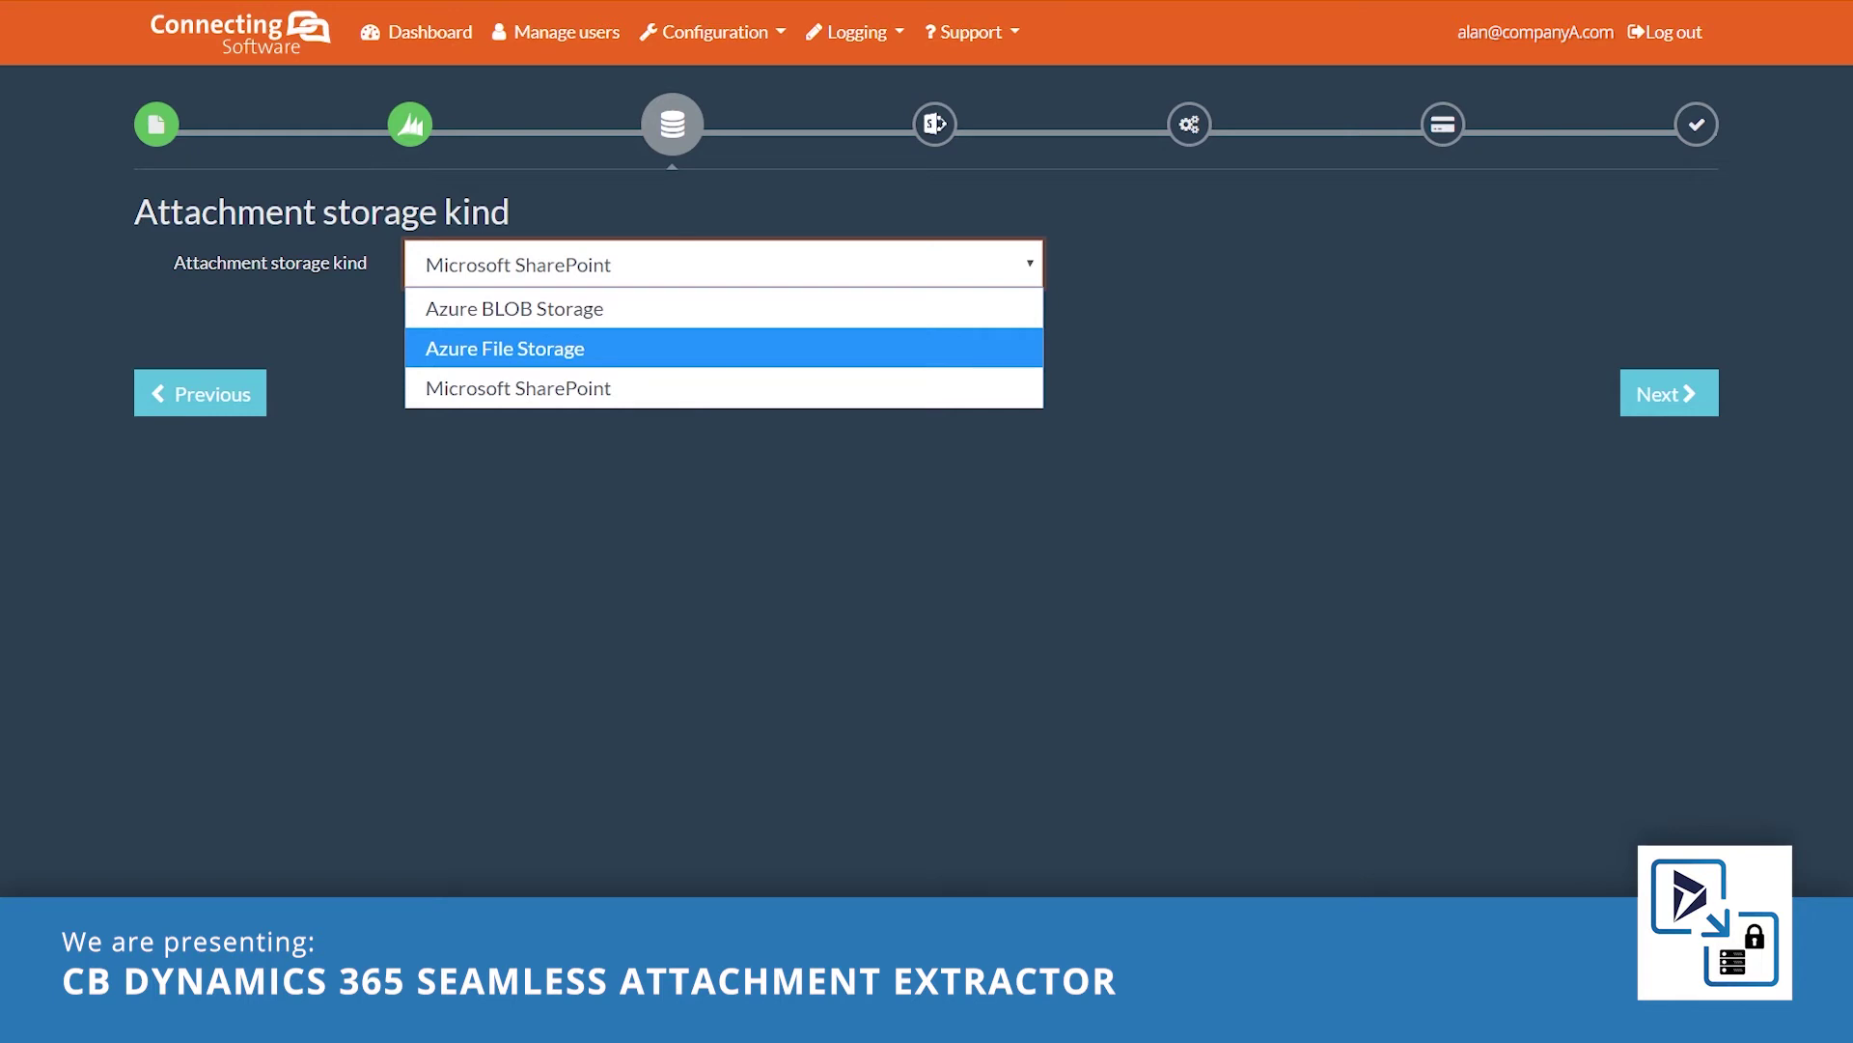
{"action": "key", "text": "Return"}
{"action": "left_click", "coordinate": [1691, 393]}
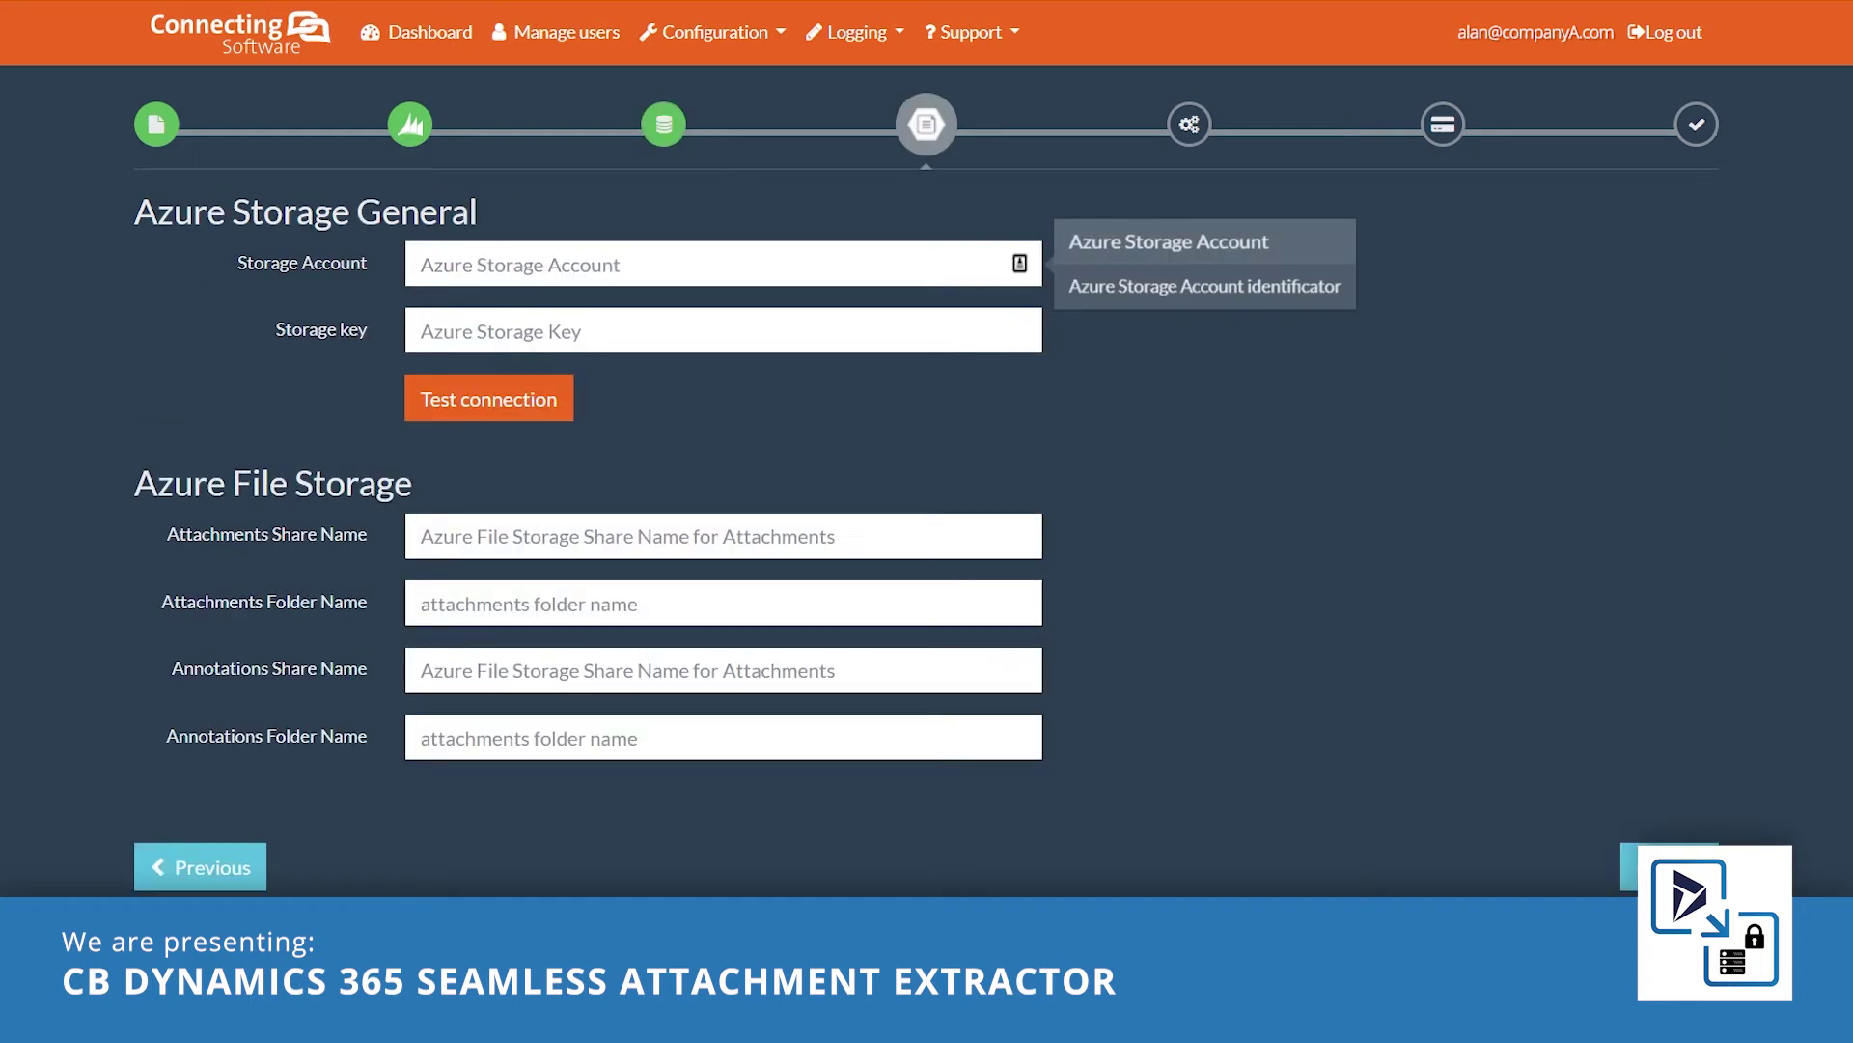
Set the Azure storage account to cbcrmextractor, paste the storage key, and test the connection.
{"action": "left_click", "coordinate": [724, 263]}
{"action": "type", "text": "cbcrmextractor"}
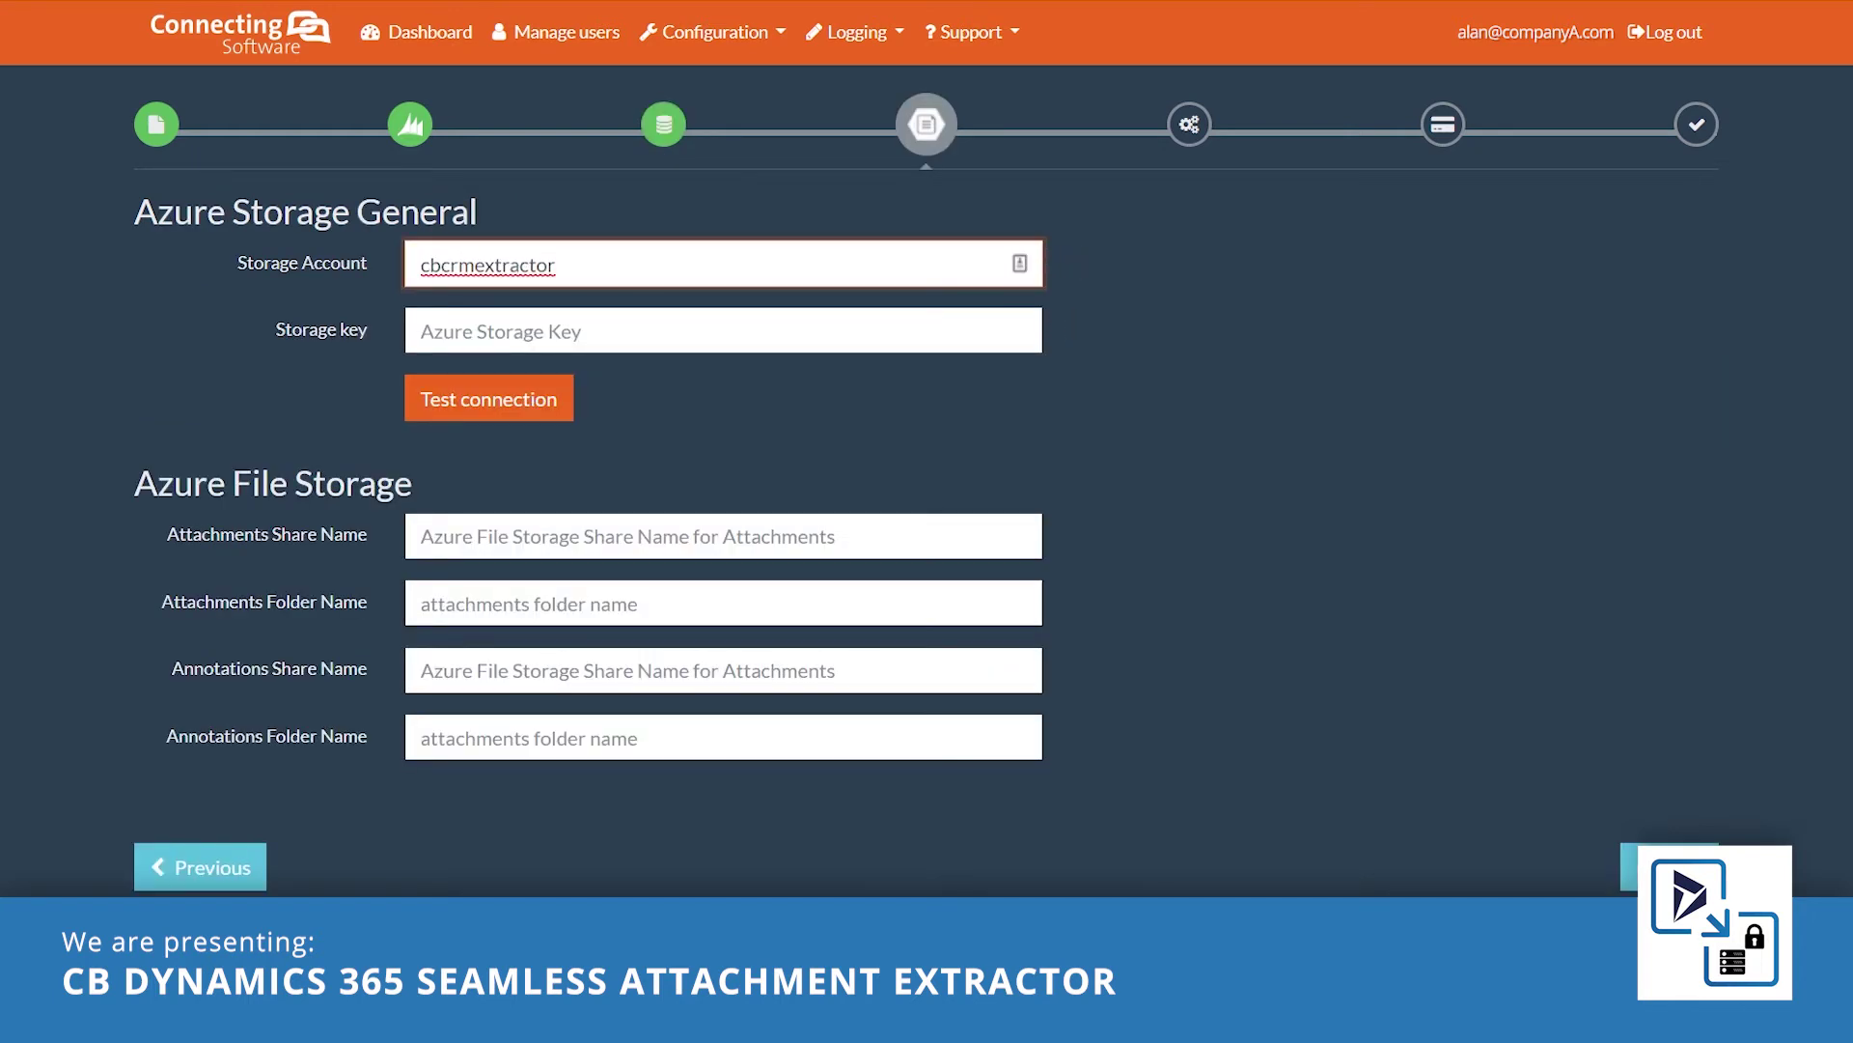
{"action": "left_click", "coordinate": [724, 330]}
{"action": "key", "text": "ctrl+v"}
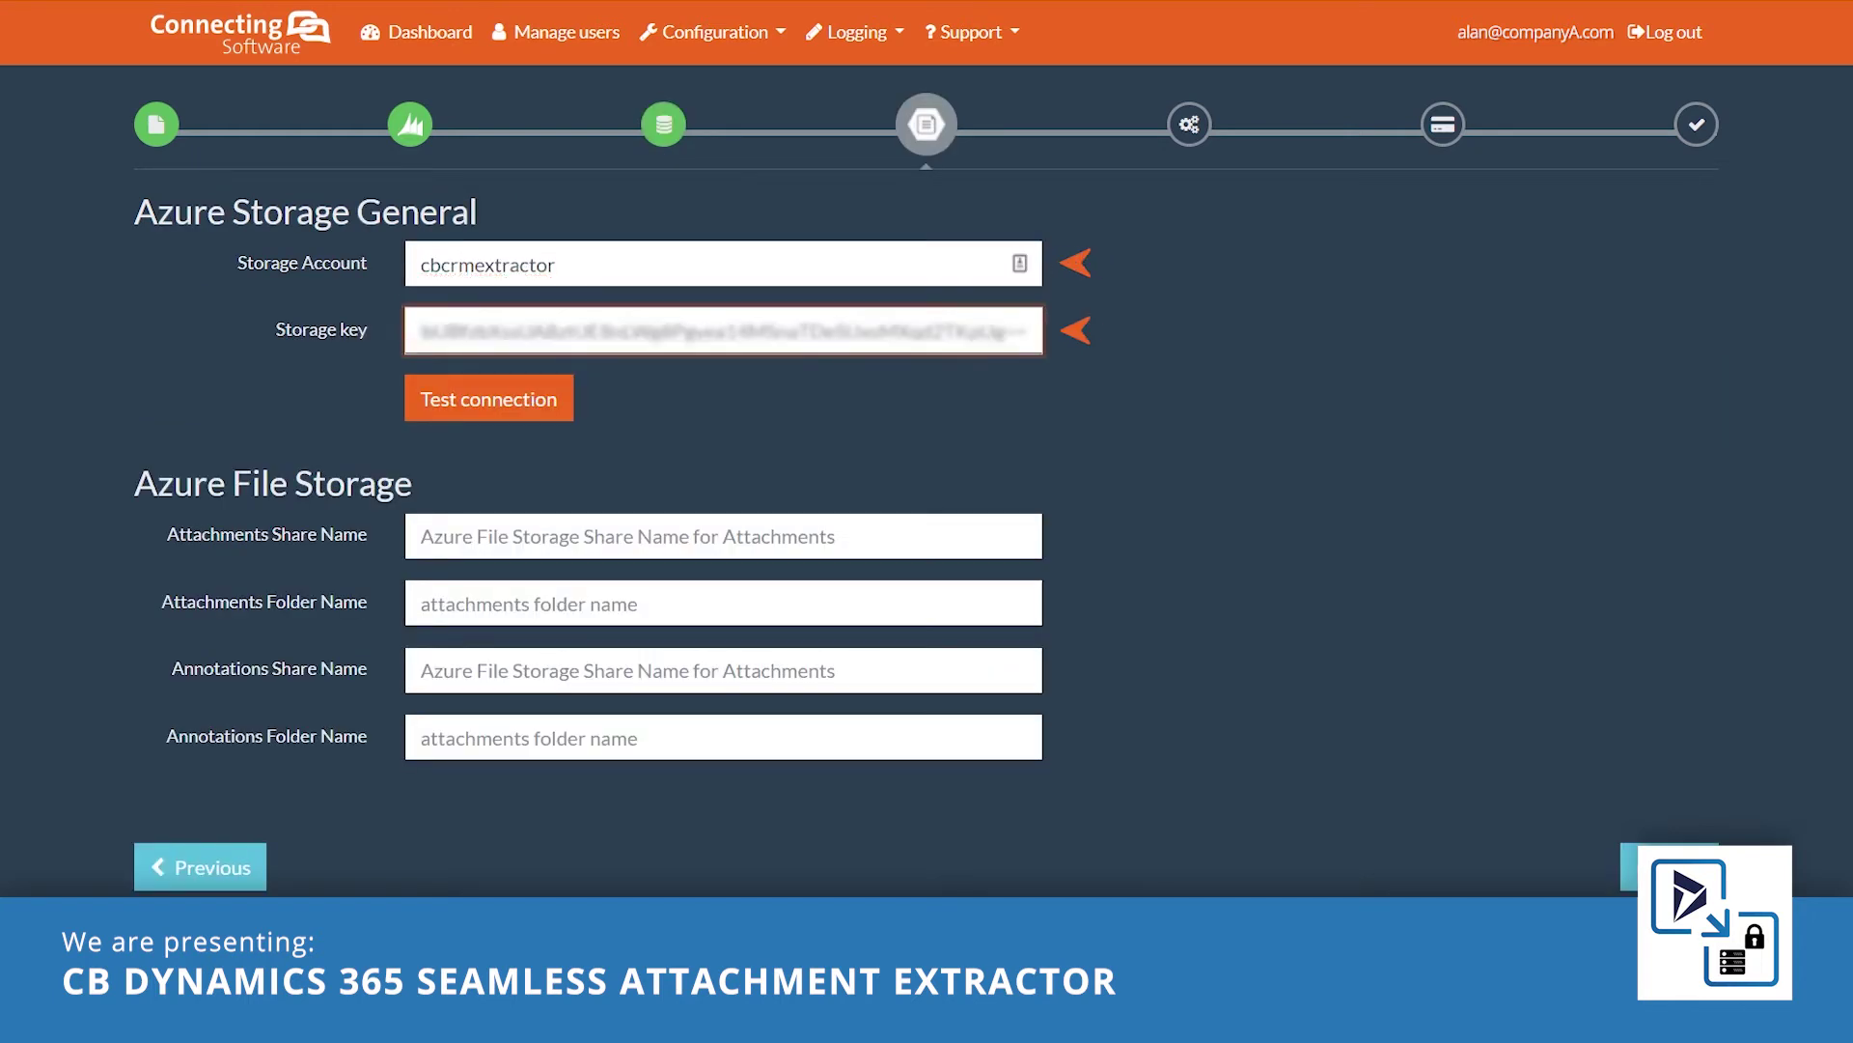
{"action": "left_click", "coordinate": [567, 412]}
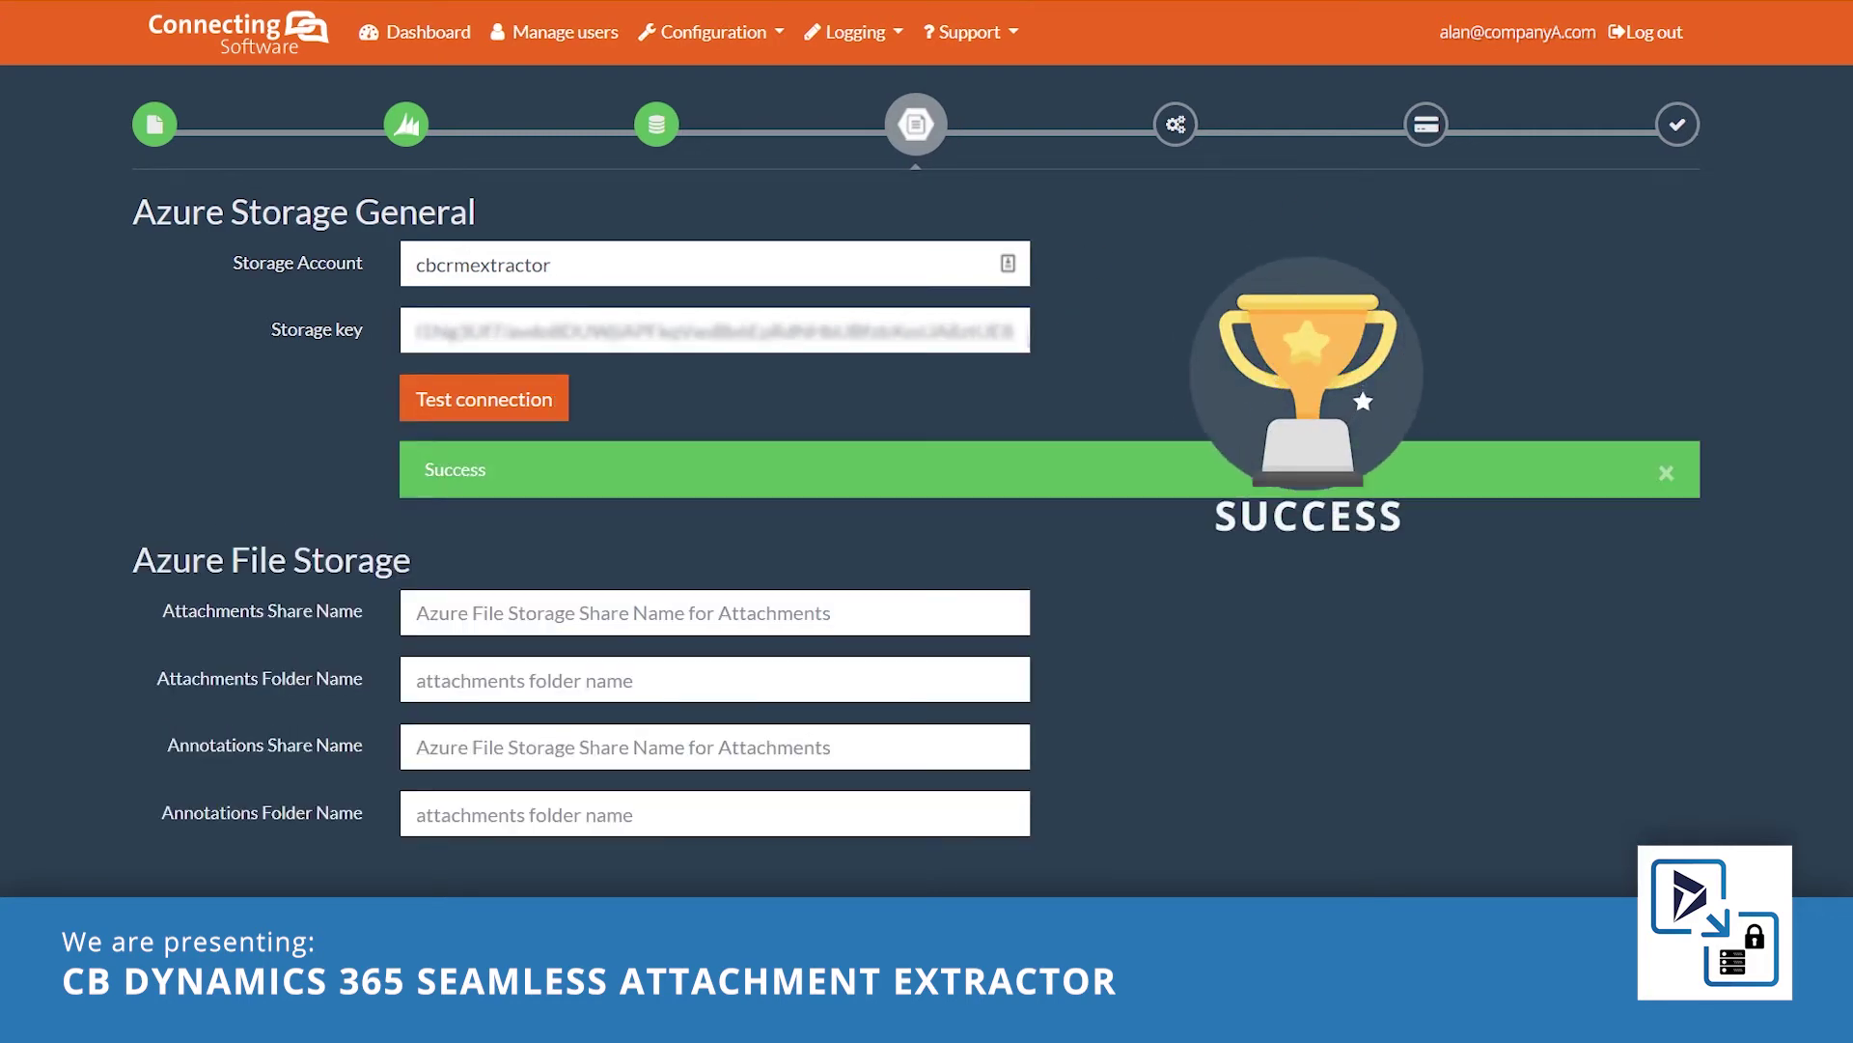
Set the attachments share to crm-attachments with folder activitymimeattachments, and the annotations share to crm-annotations with folder annotations.
{"action": "left_click", "coordinate": [714, 613]}
{"action": "type", "text": "crm-attachments"}
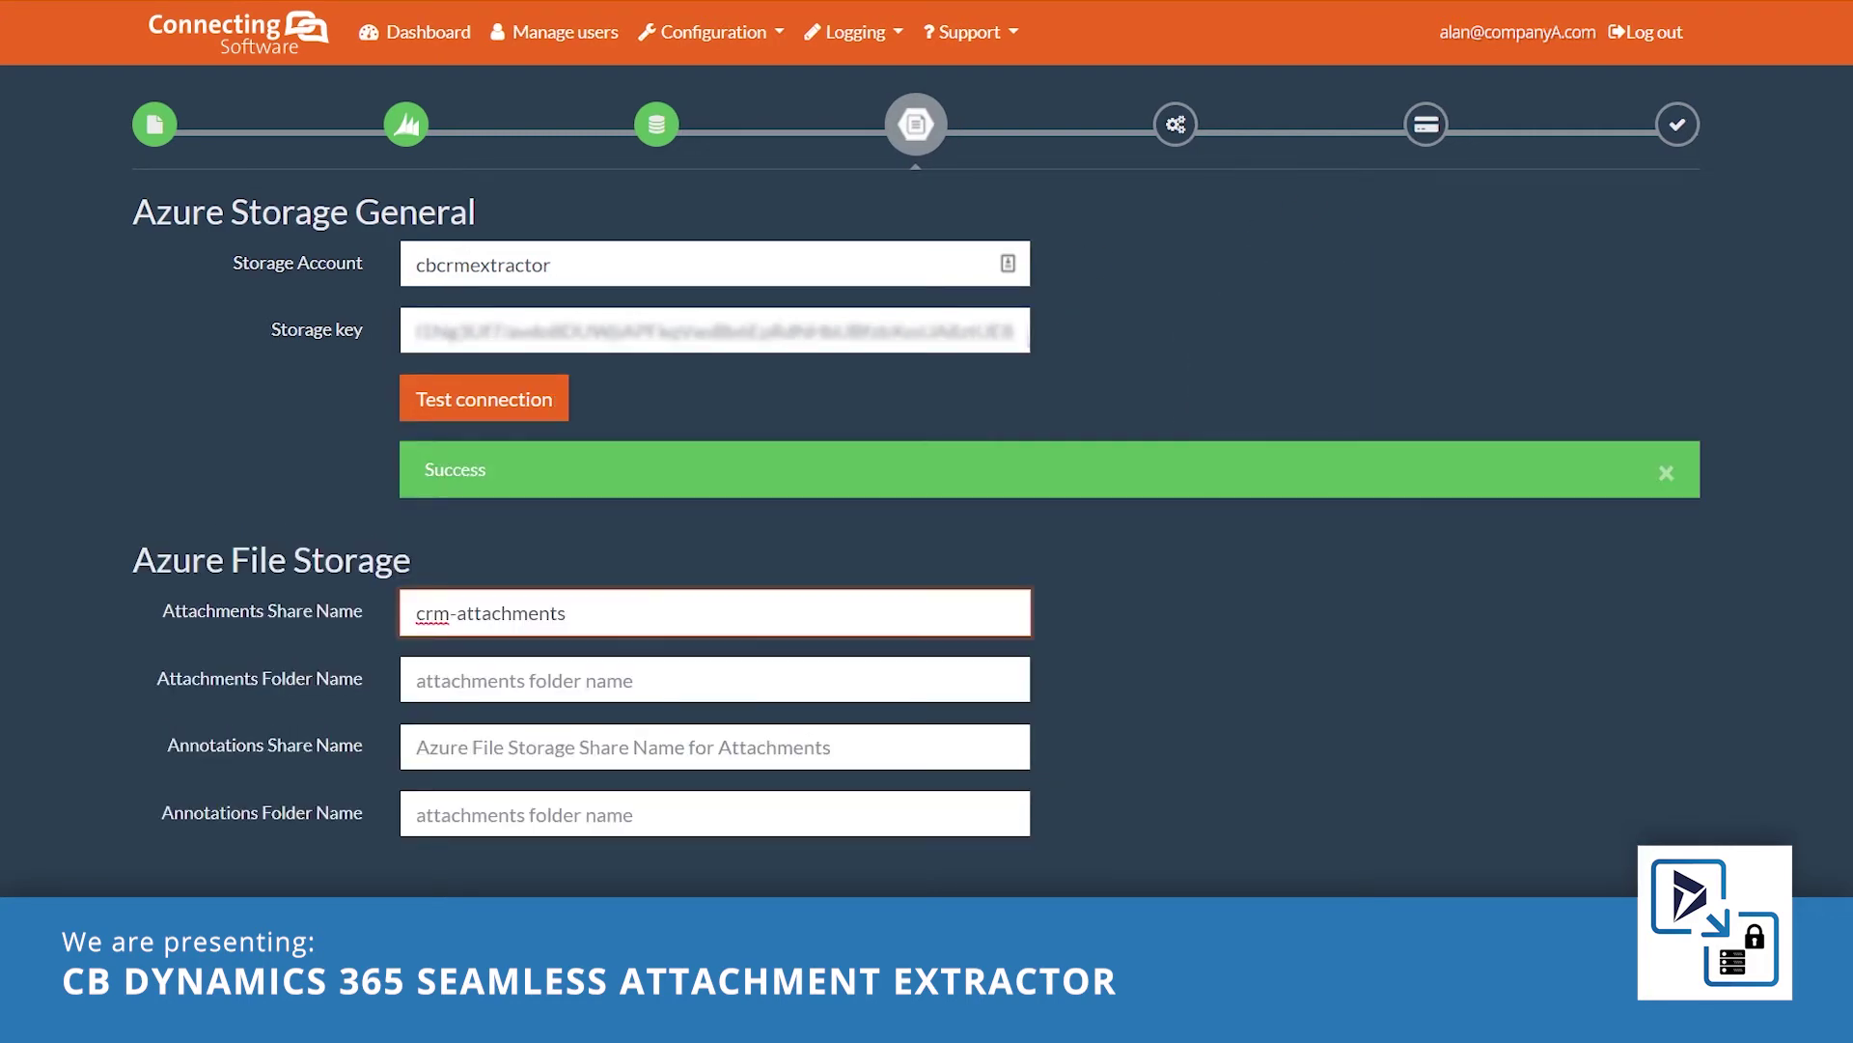
{"action": "key", "text": "Tab"}
{"action": "type", "text": "activitymimeattachments"}
{"action": "key", "text": "Tab"}
{"action": "type", "text": "crm-annotations"}
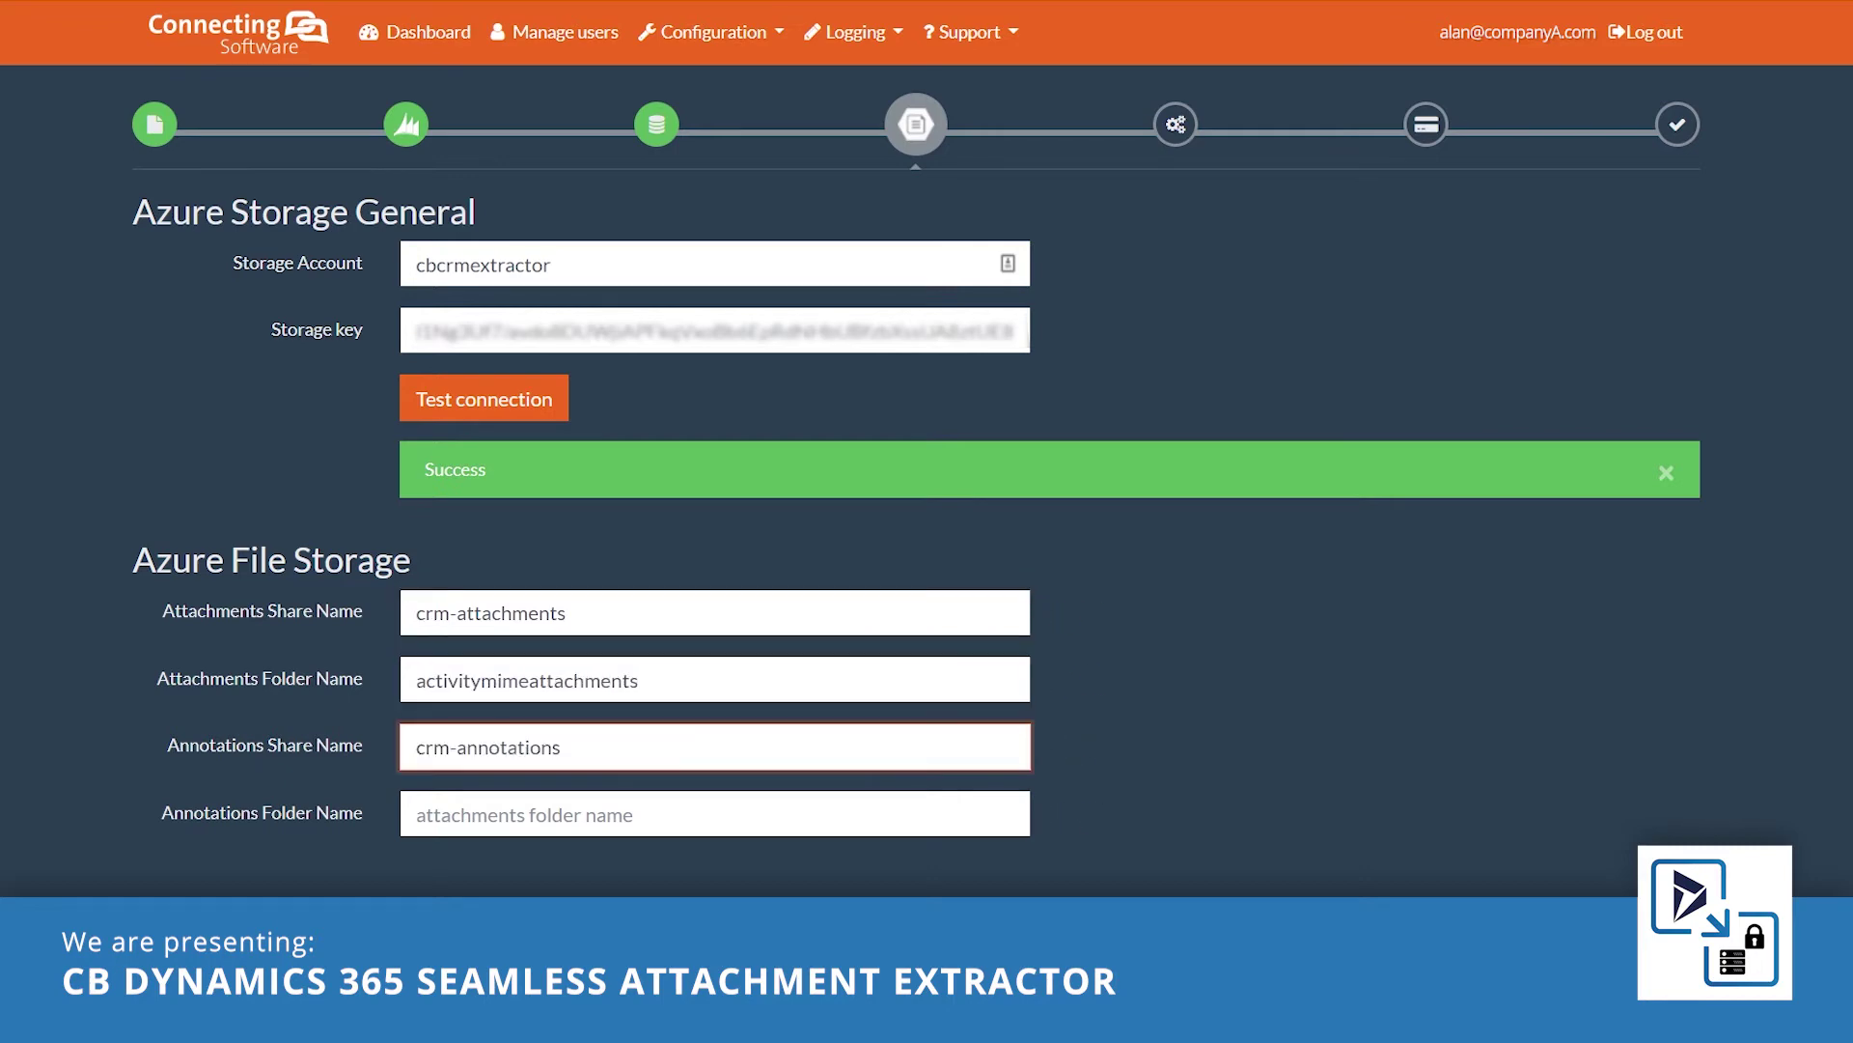
{"action": "key", "text": "Tab"}
{"action": "type", "text": "annotations"}
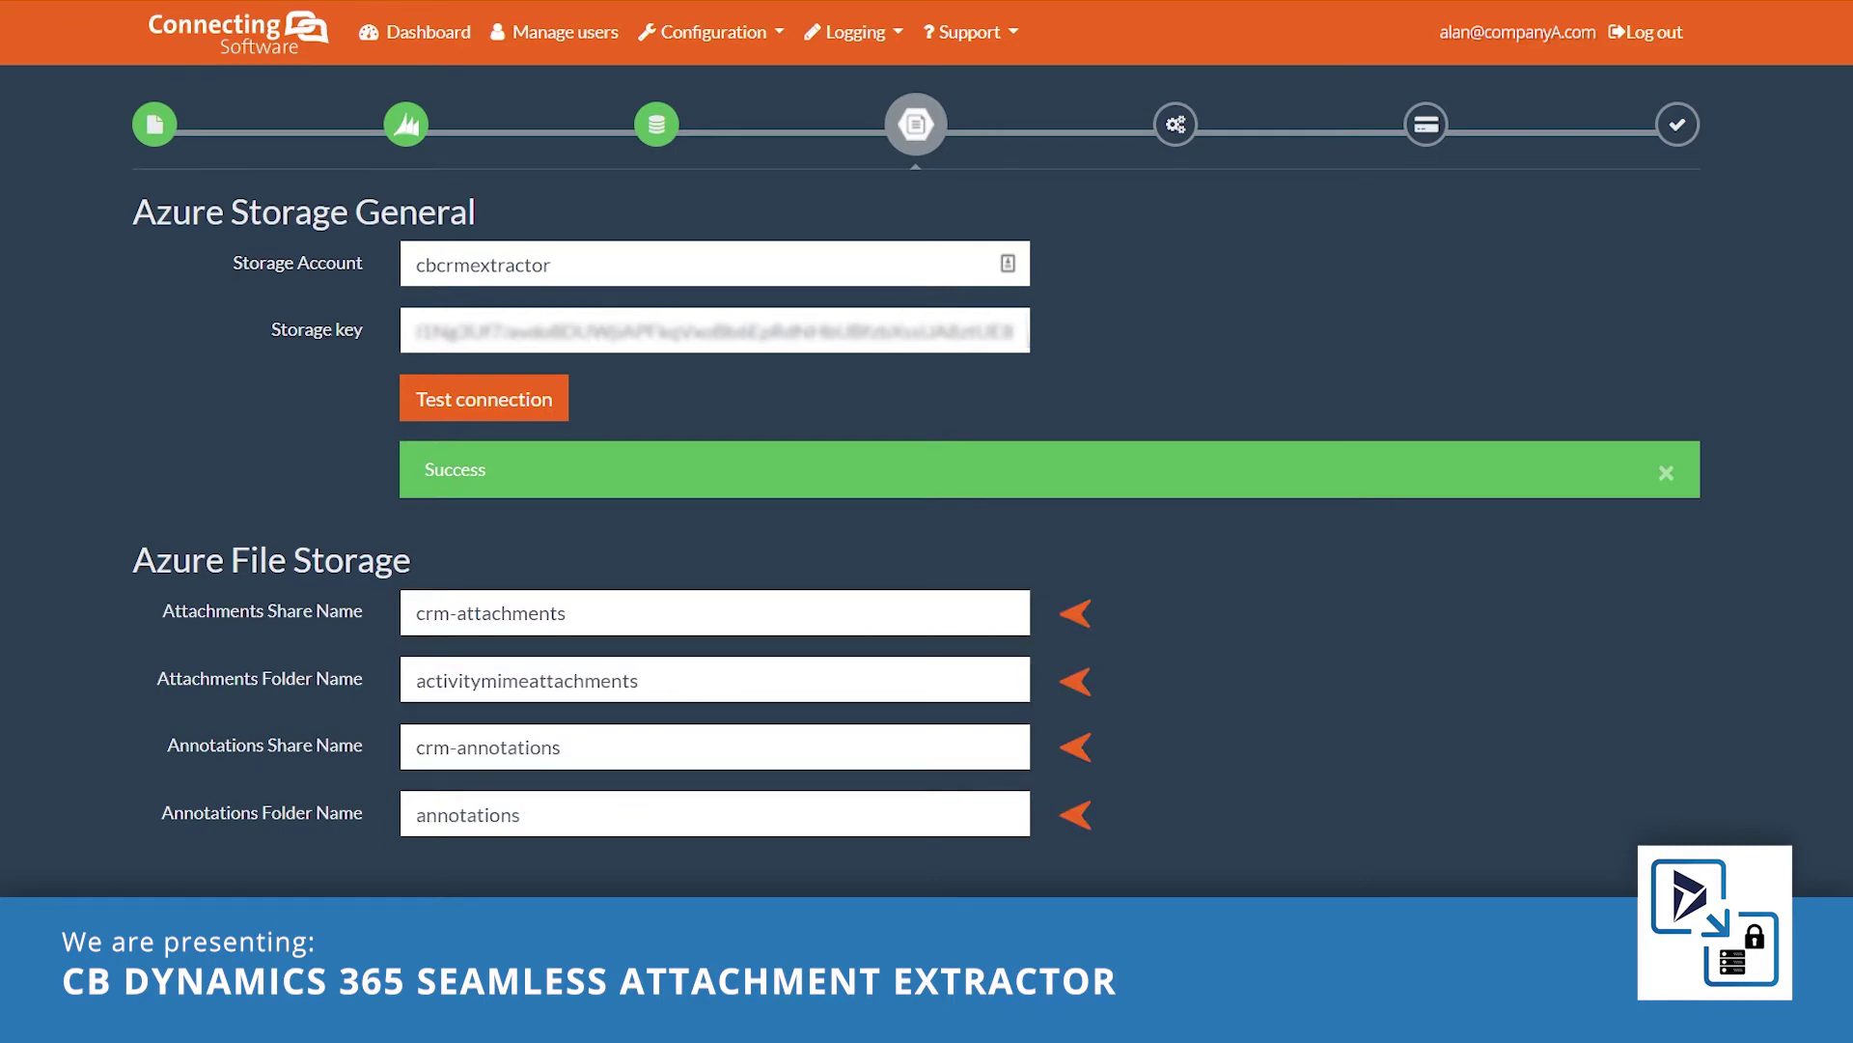
Open the cbcrmextractor storage account's access keys in the Azure portal, and return to the configuration wizard to continue to attachment processing.
{"action": "scroll", "coordinate": [927, 449], "scroll_direction": "down", "scroll_amount": 1}
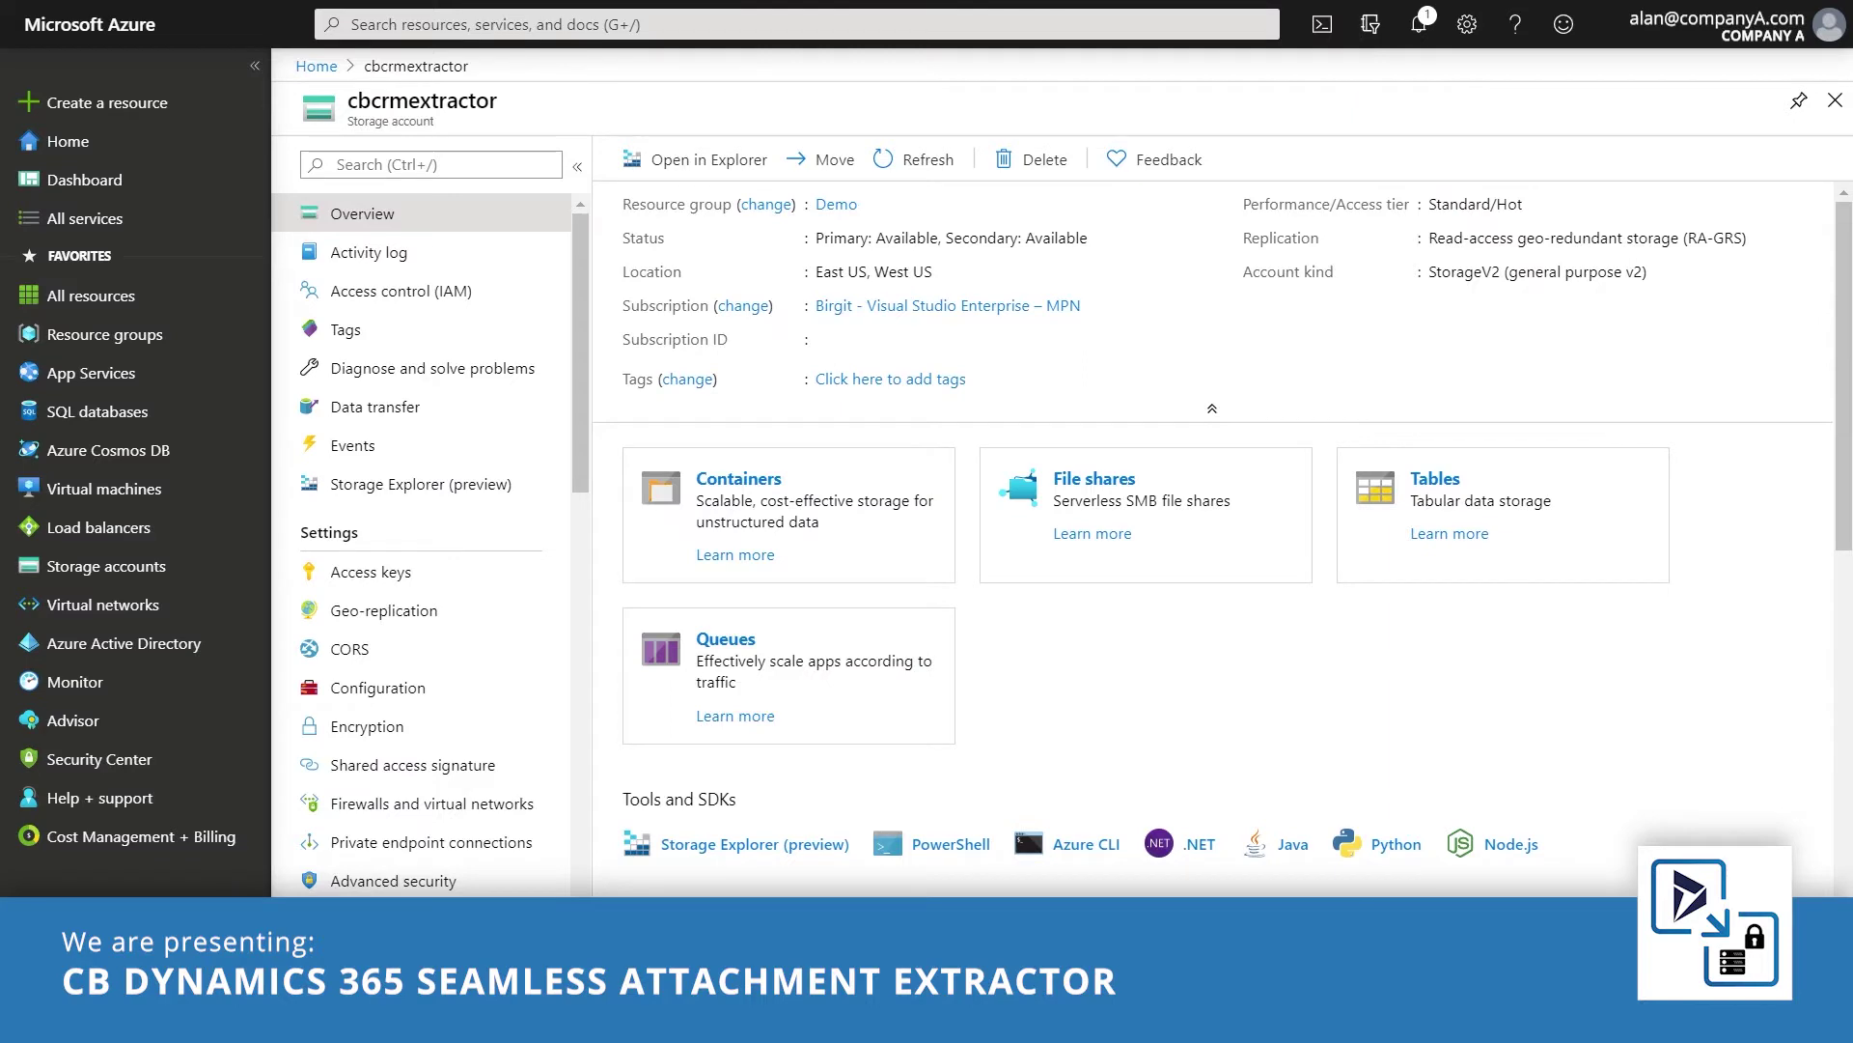
{"action": "left_click", "coordinate": [371, 572]}
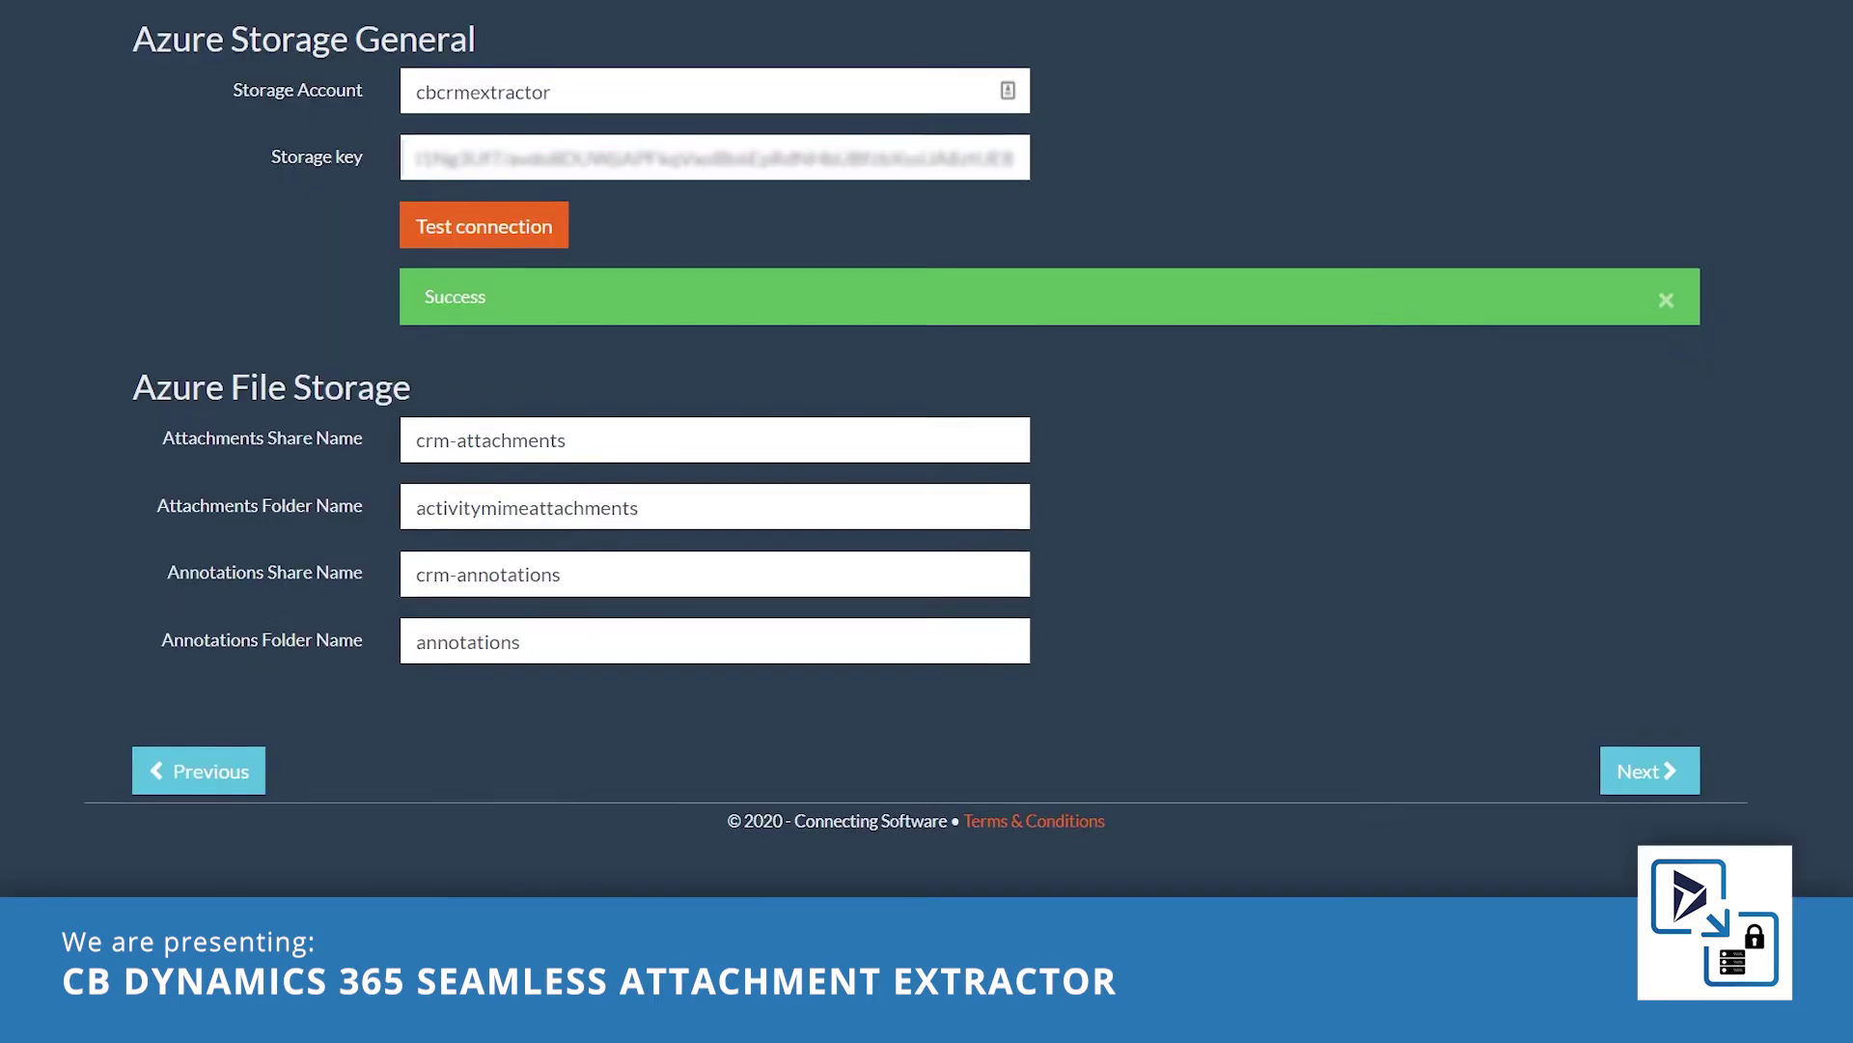
{"action": "left_click", "coordinate": [1687, 769]}
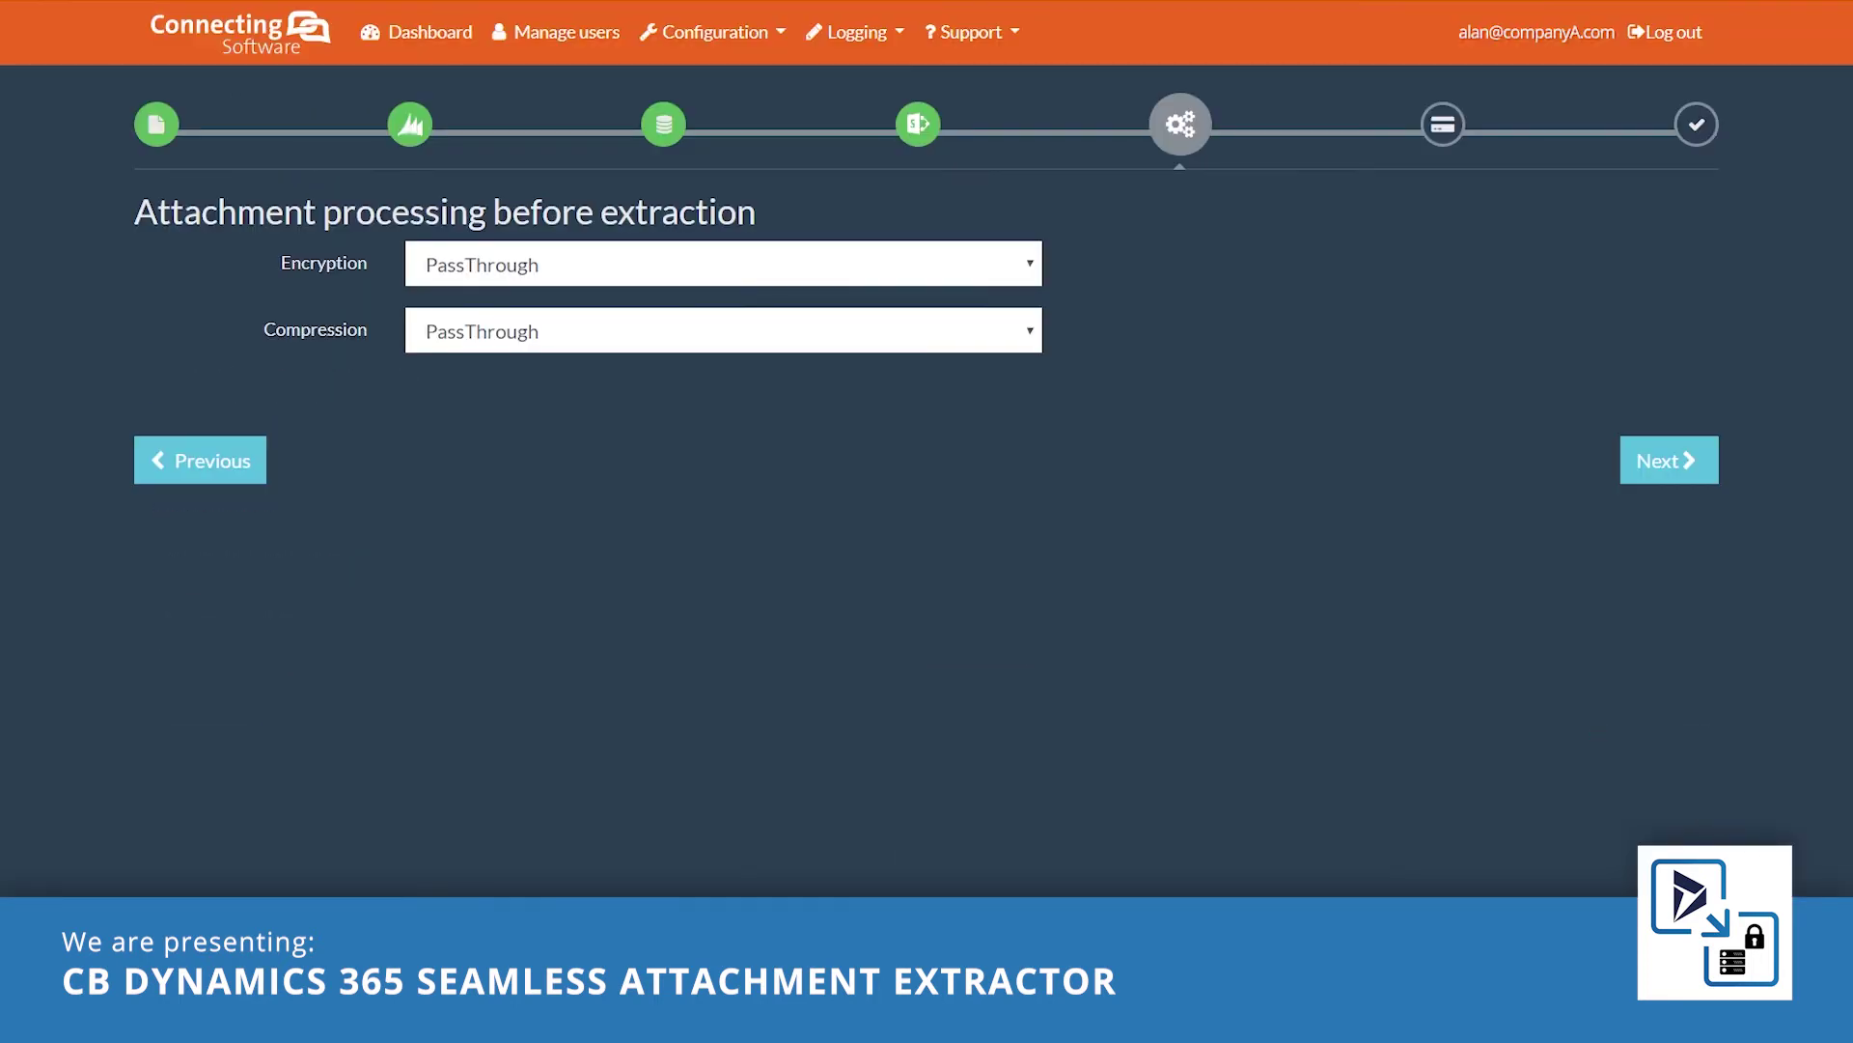
Set attachment encryption to AES256 and paste the encryption key and the encryption key salt.
{"action": "left_click", "coordinate": [725, 263]}
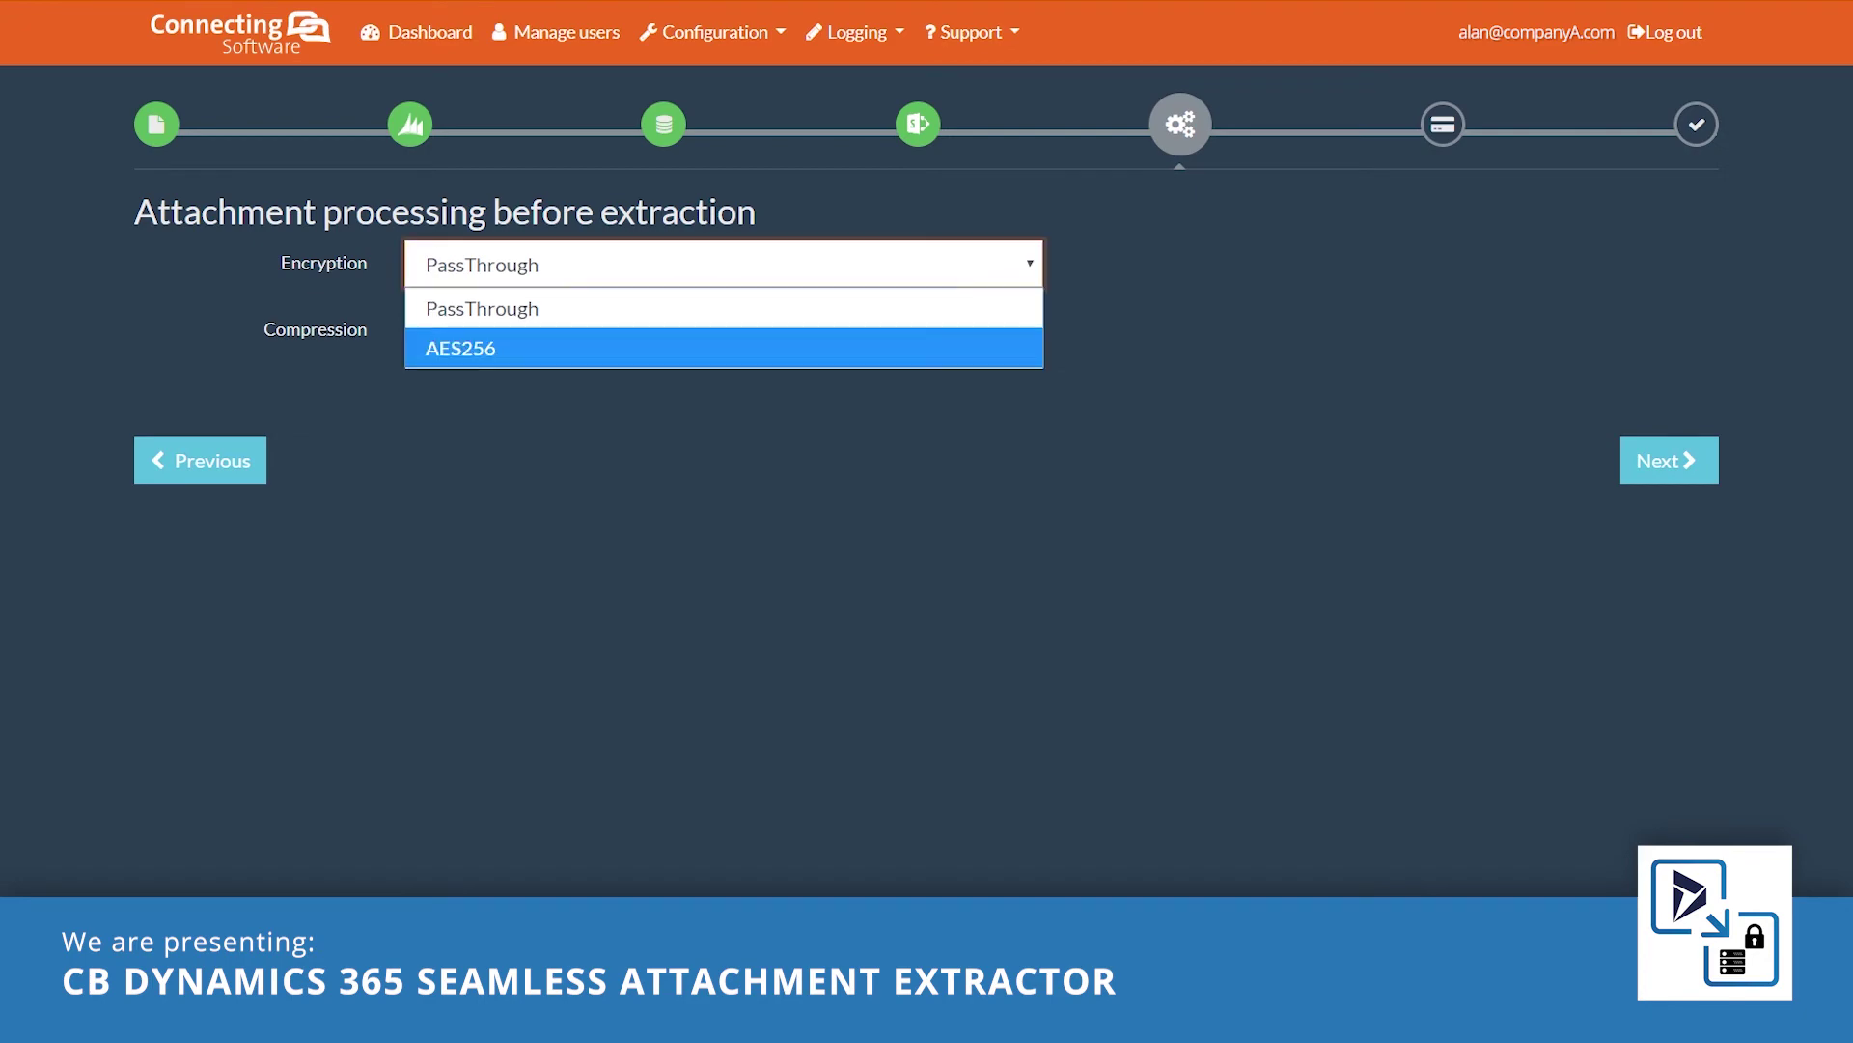
{"action": "left_click", "coordinate": [724, 347]}
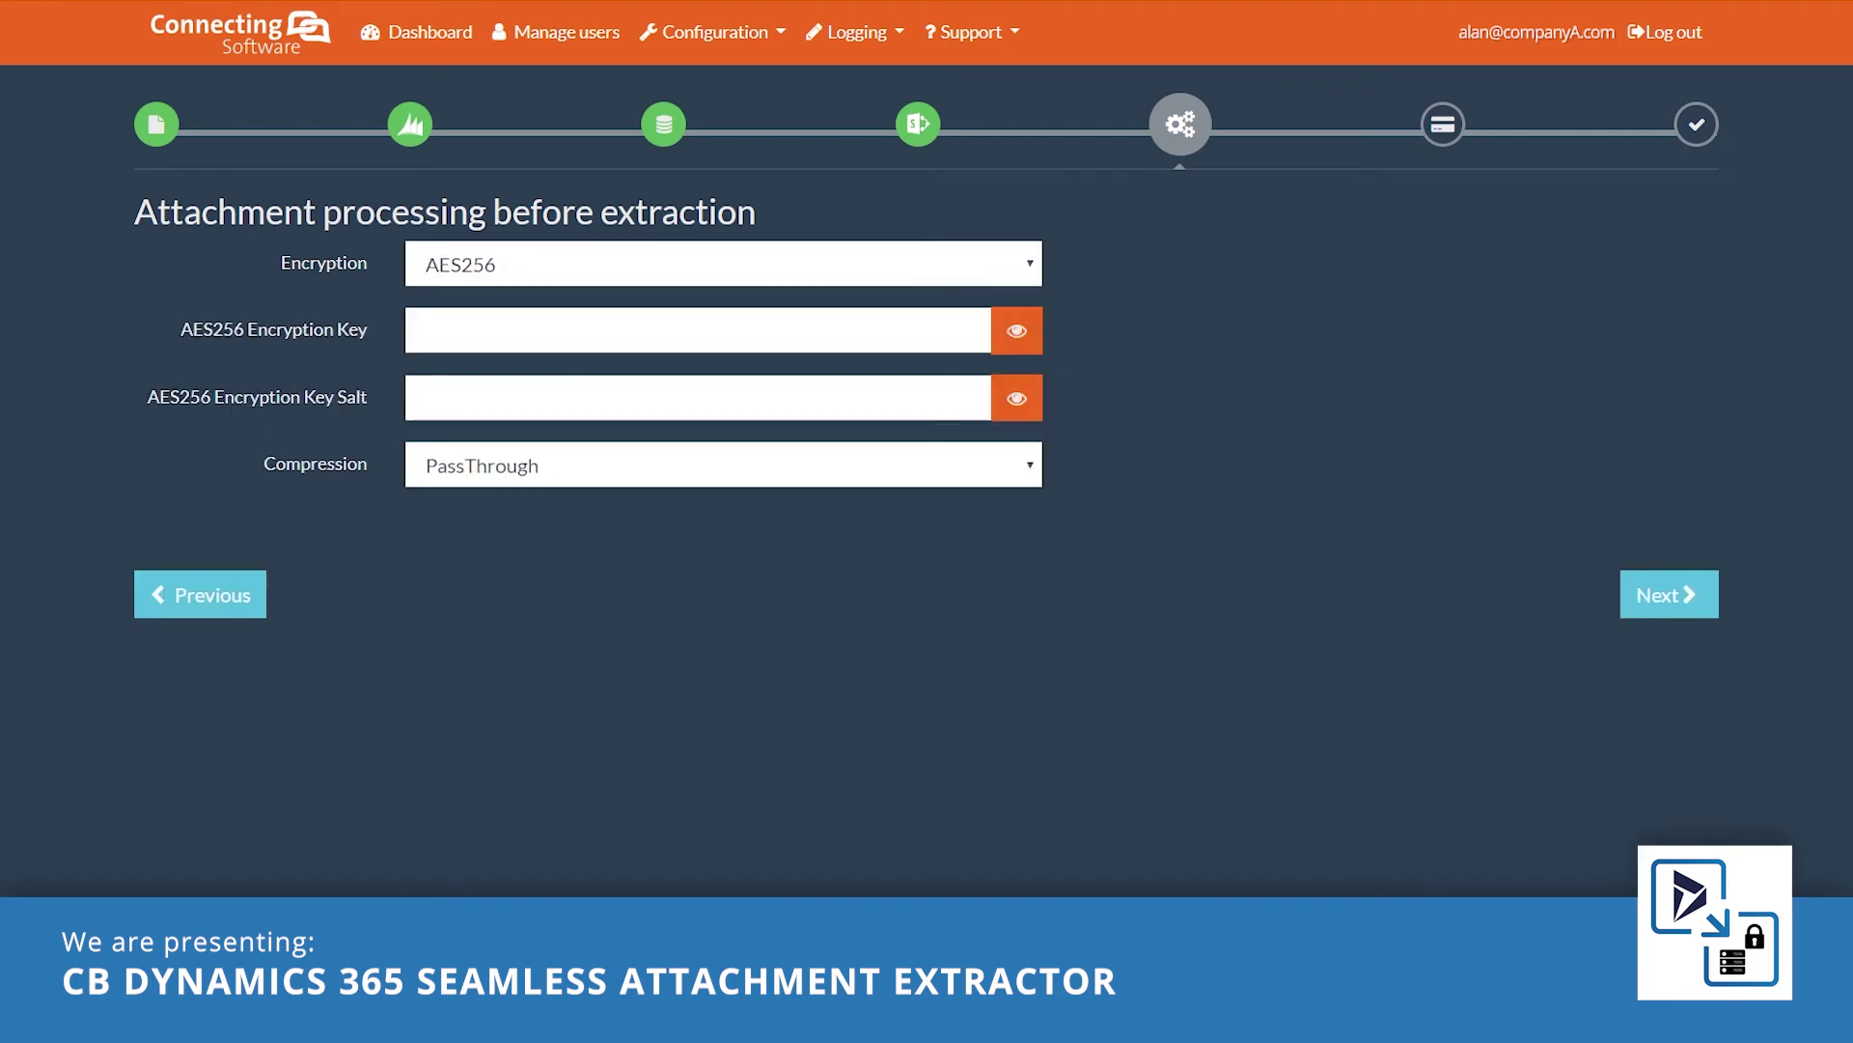
{"action": "left_click", "coordinate": [696, 331]}
{"action": "key", "text": "ctrl+v"}
{"action": "left_click", "coordinate": [697, 399]}
{"action": "key", "text": "ctrl+v"}
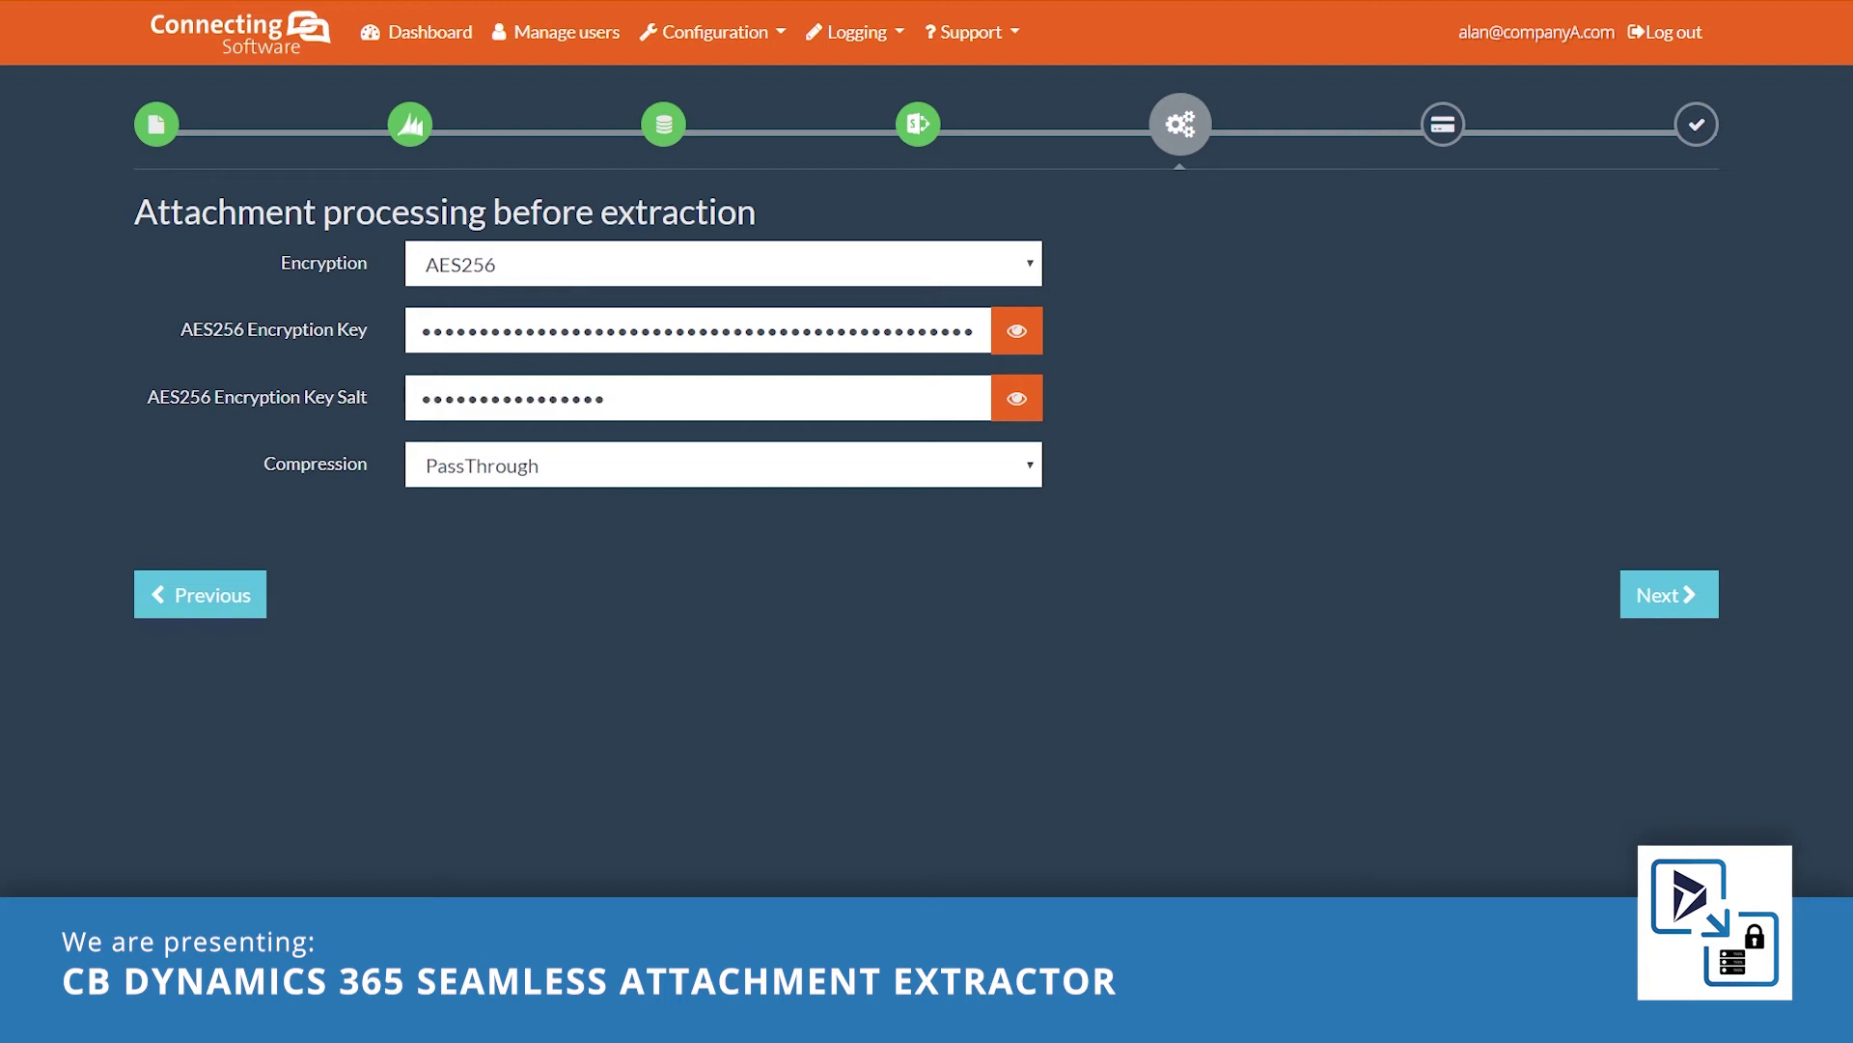
Set attachment compression to Zip with the Optimal compression level, and continue to service activation.
{"action": "left_click", "coordinate": [724, 466]}
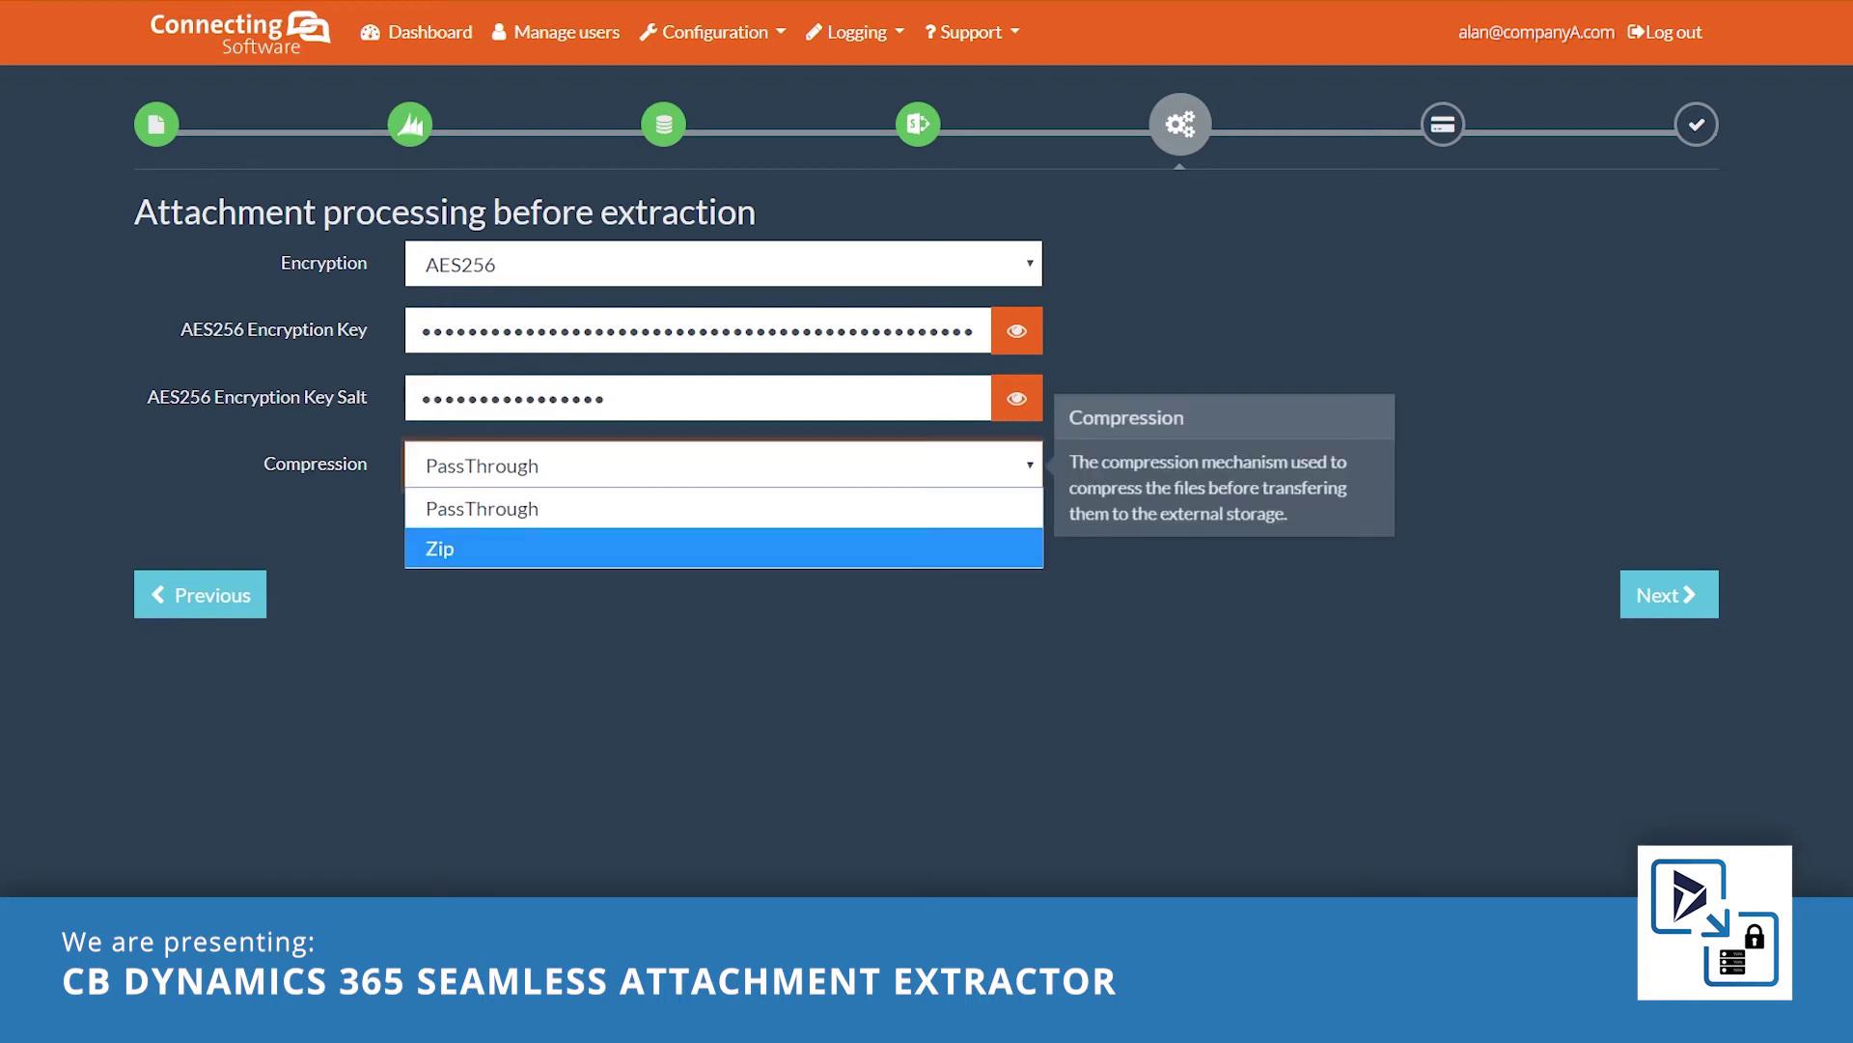
{"action": "left_click", "coordinate": [724, 547]}
{"action": "left_click", "coordinate": [725, 600]}
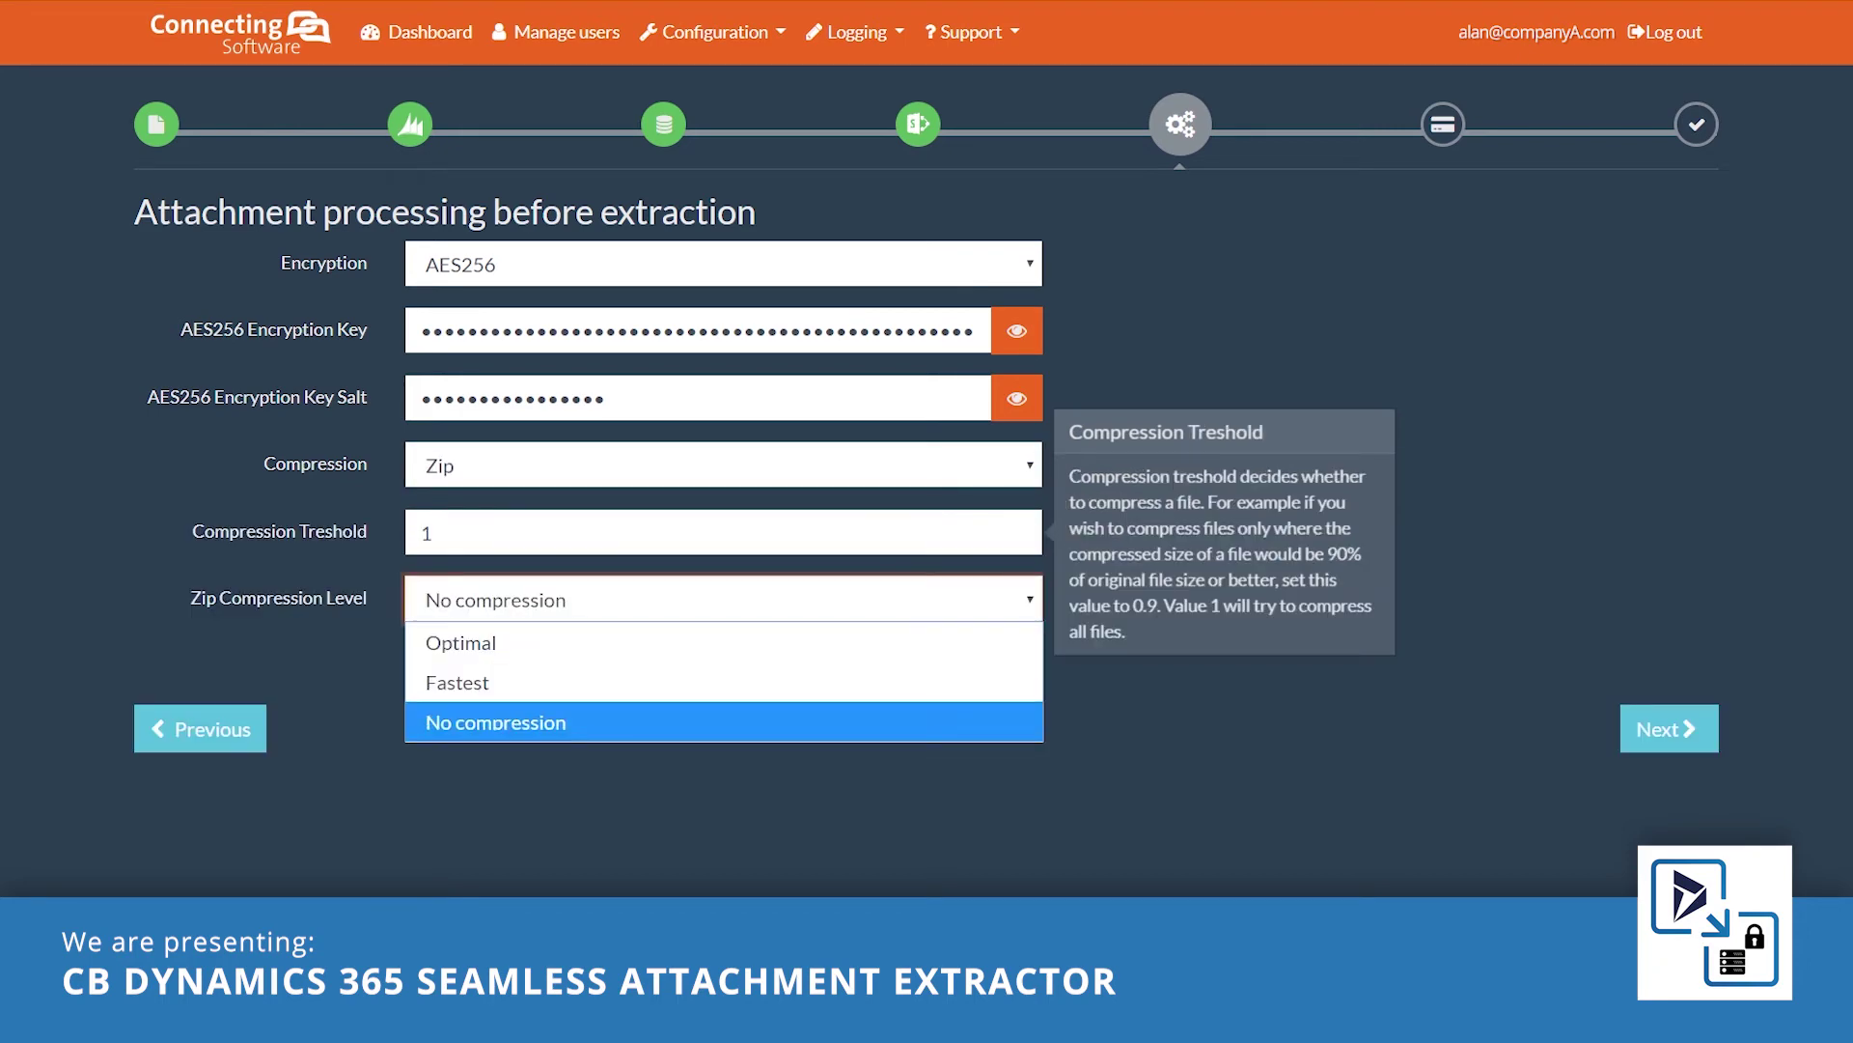
{"action": "left_click", "coordinate": [725, 644]}
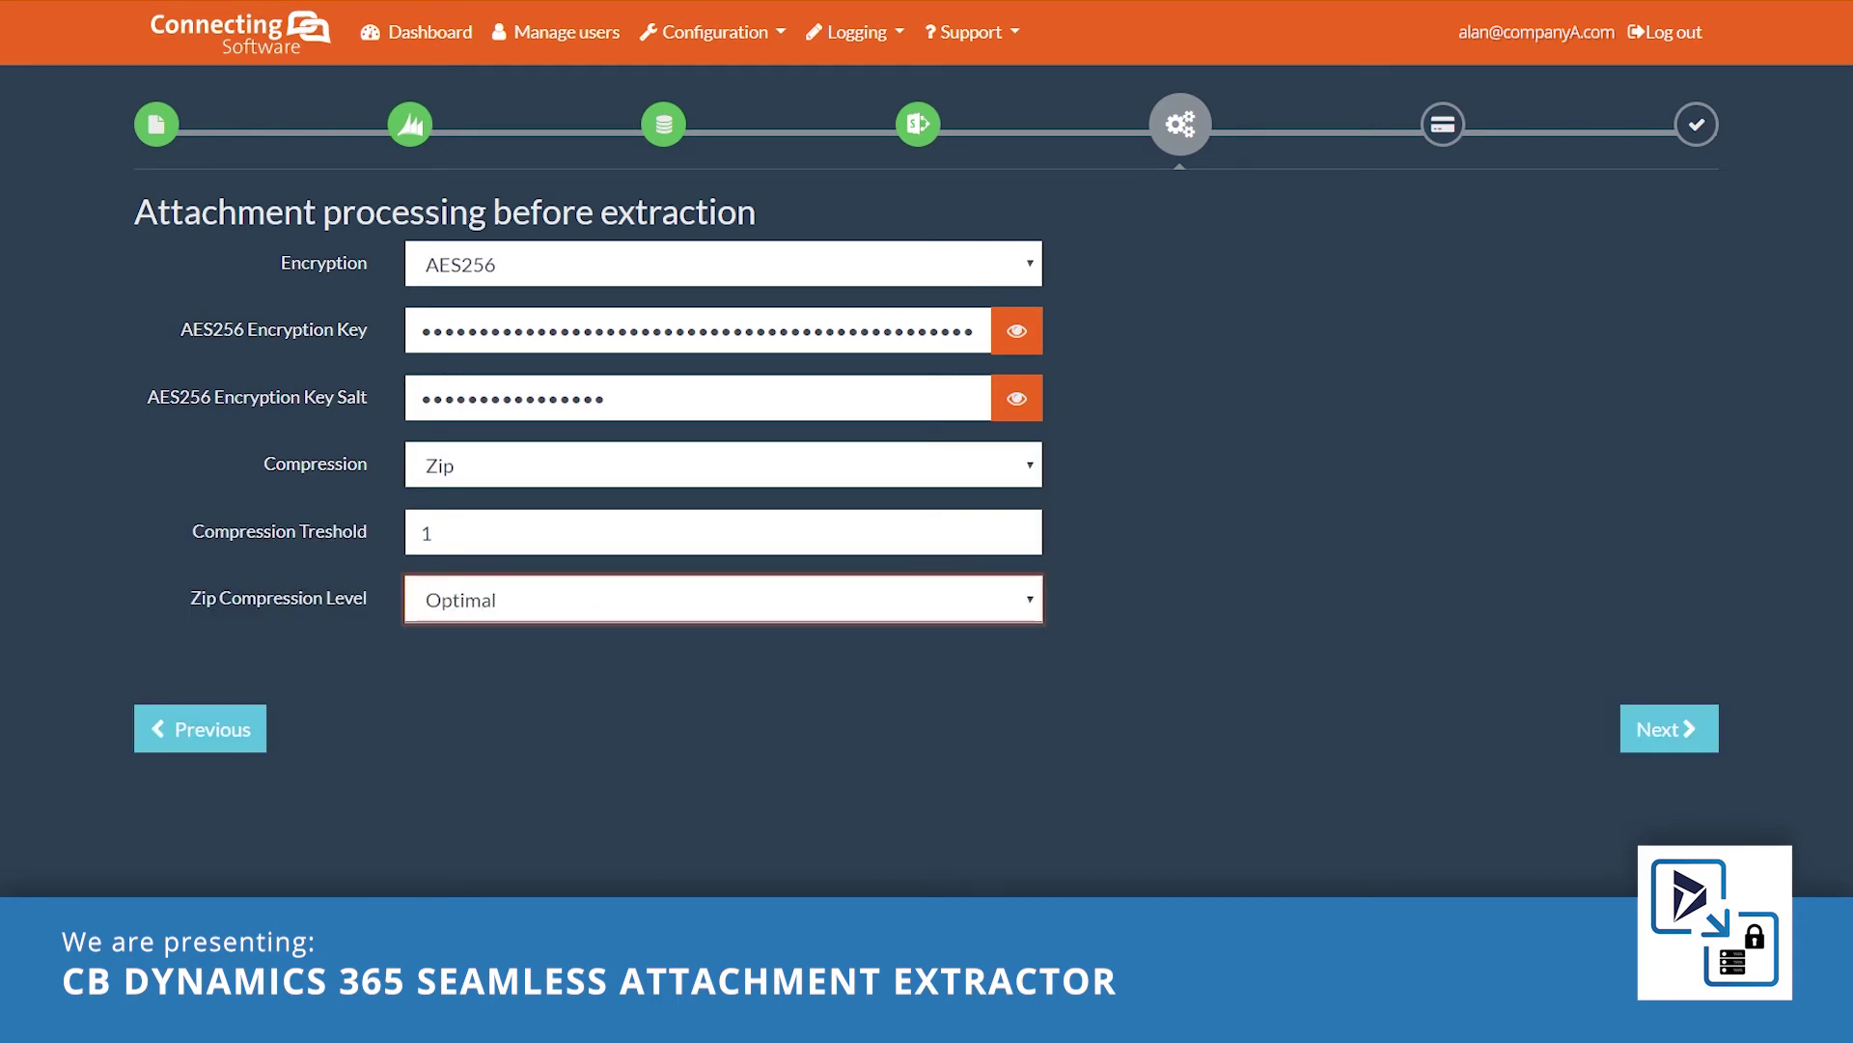
{"action": "left_click", "coordinate": [1707, 733]}
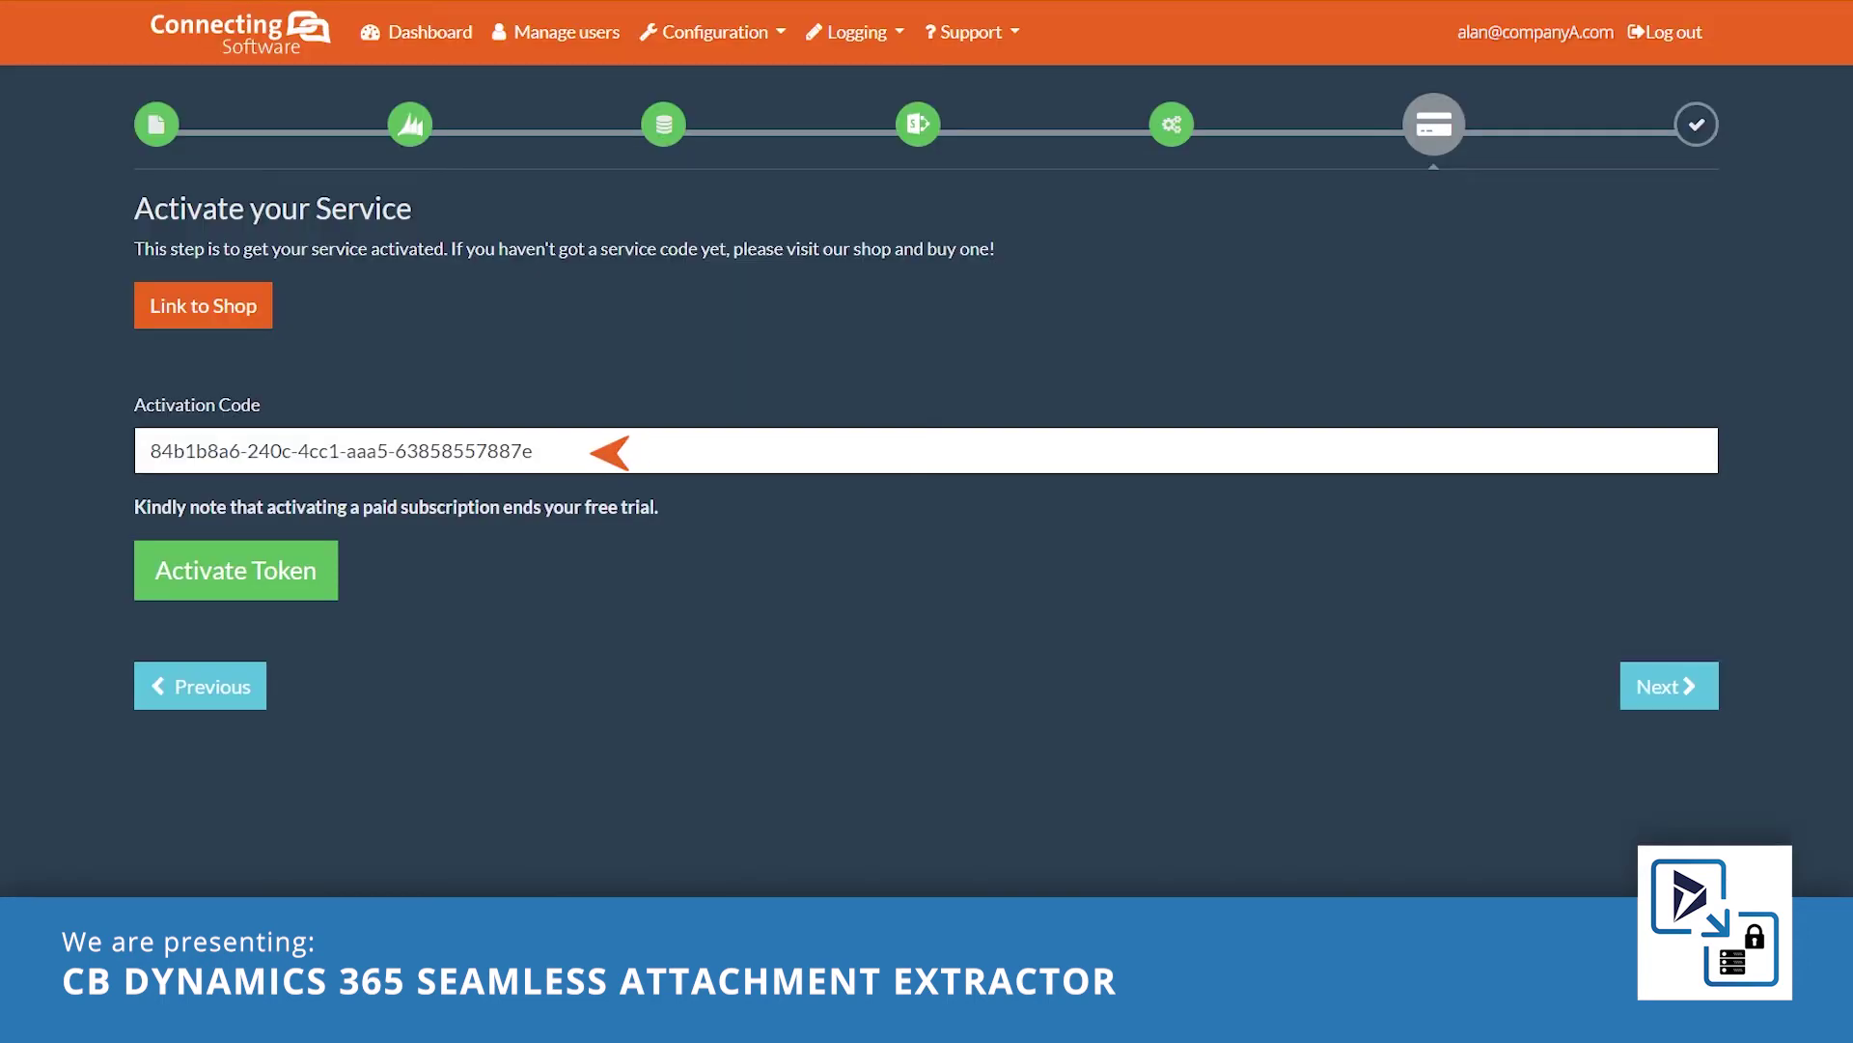
Activate the service token with the activation code in the form and continue to the wizard's final stage.
{"action": "left_click", "coordinate": [328, 568]}
{"action": "left_click", "coordinate": [329, 572]}
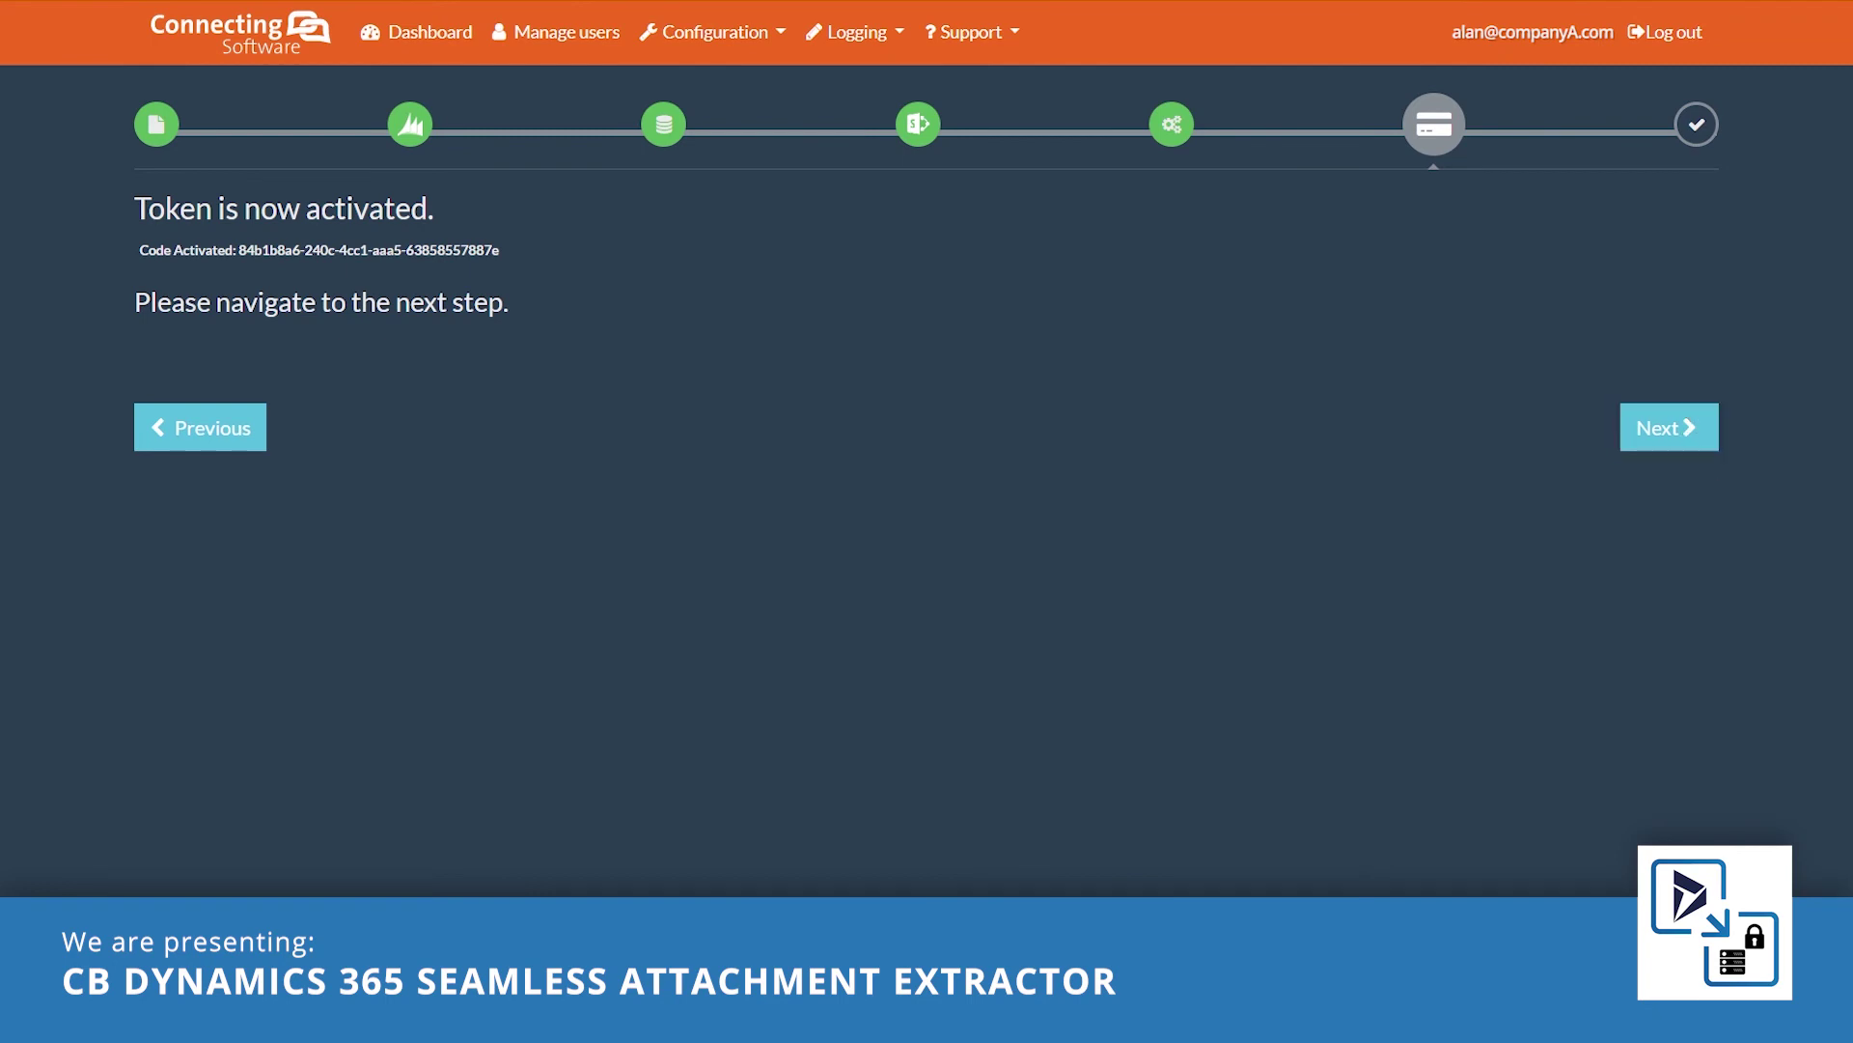
{"action": "left_click", "coordinate": [1669, 427]}
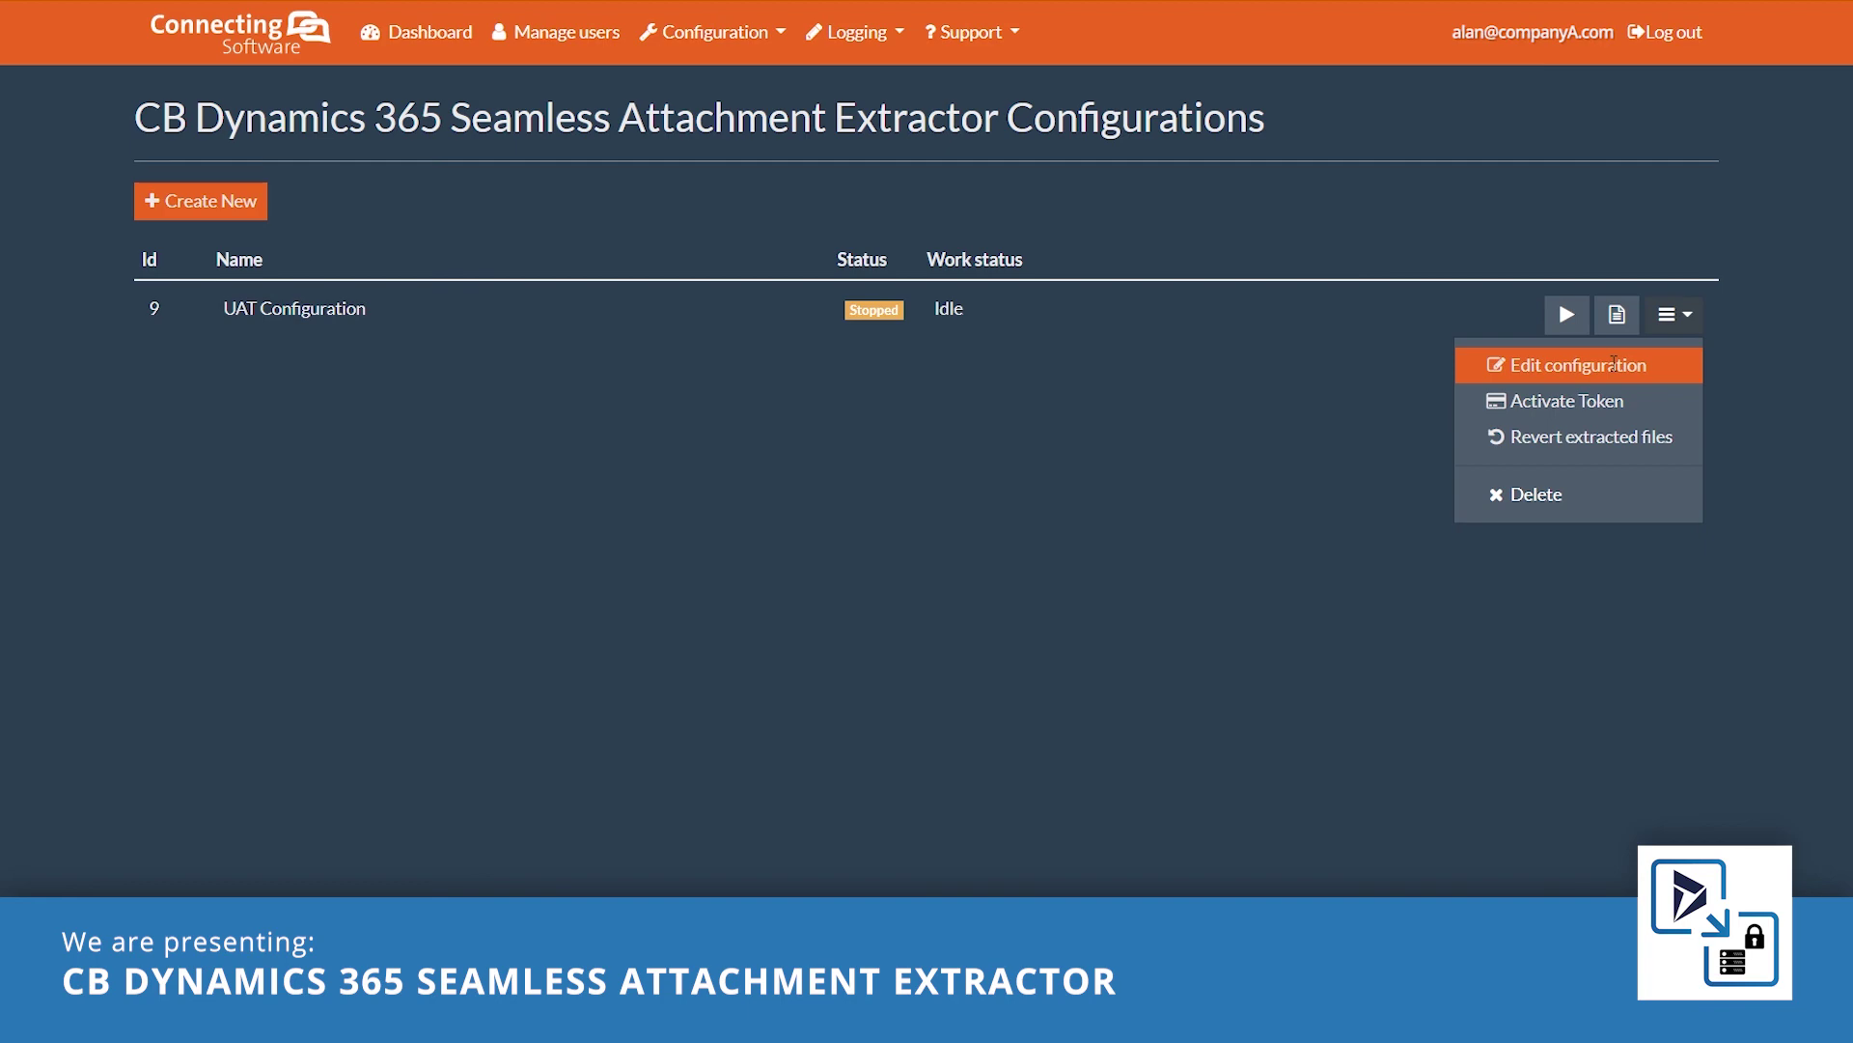
Review the editable settings of UAT Configuration, and request a revert of its extracted files.
{"action": "left_click", "coordinate": [1614, 364]}
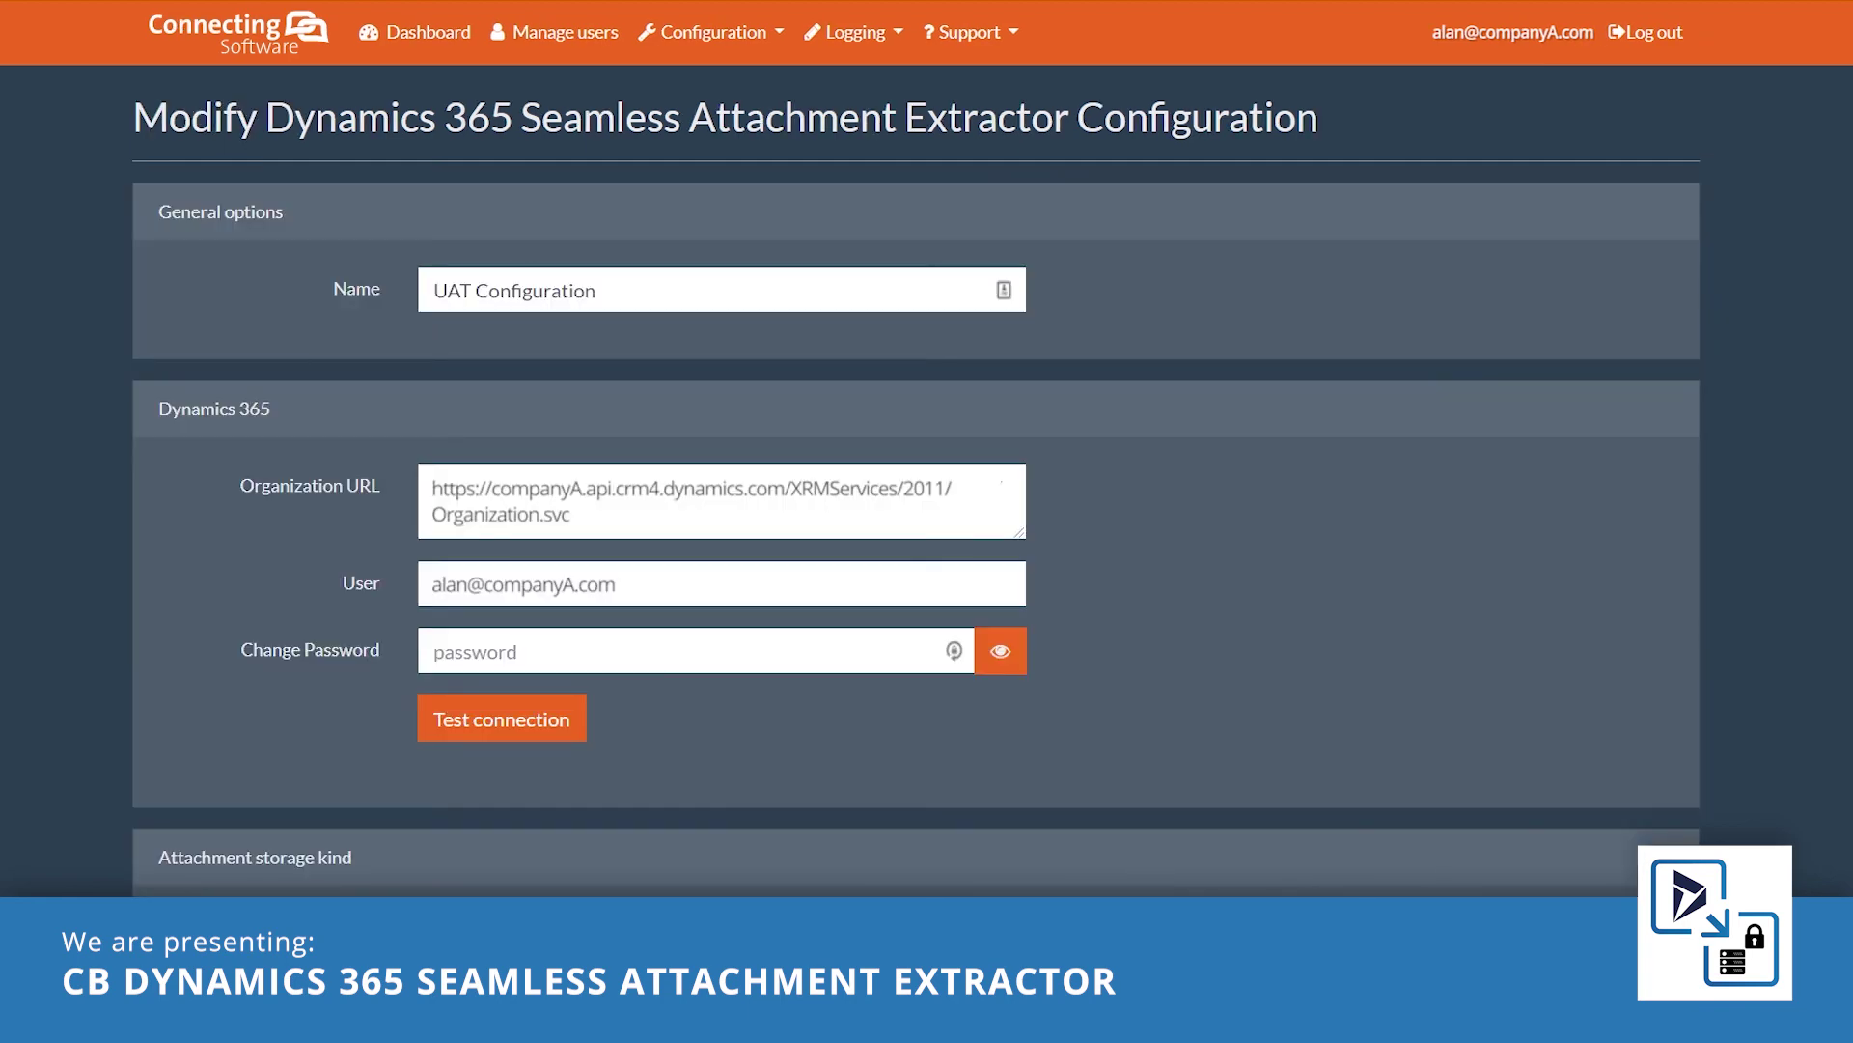
{"action": "scroll", "coordinate": [915, 483], "scroll_direction": "down", "scroll_amount": 12}
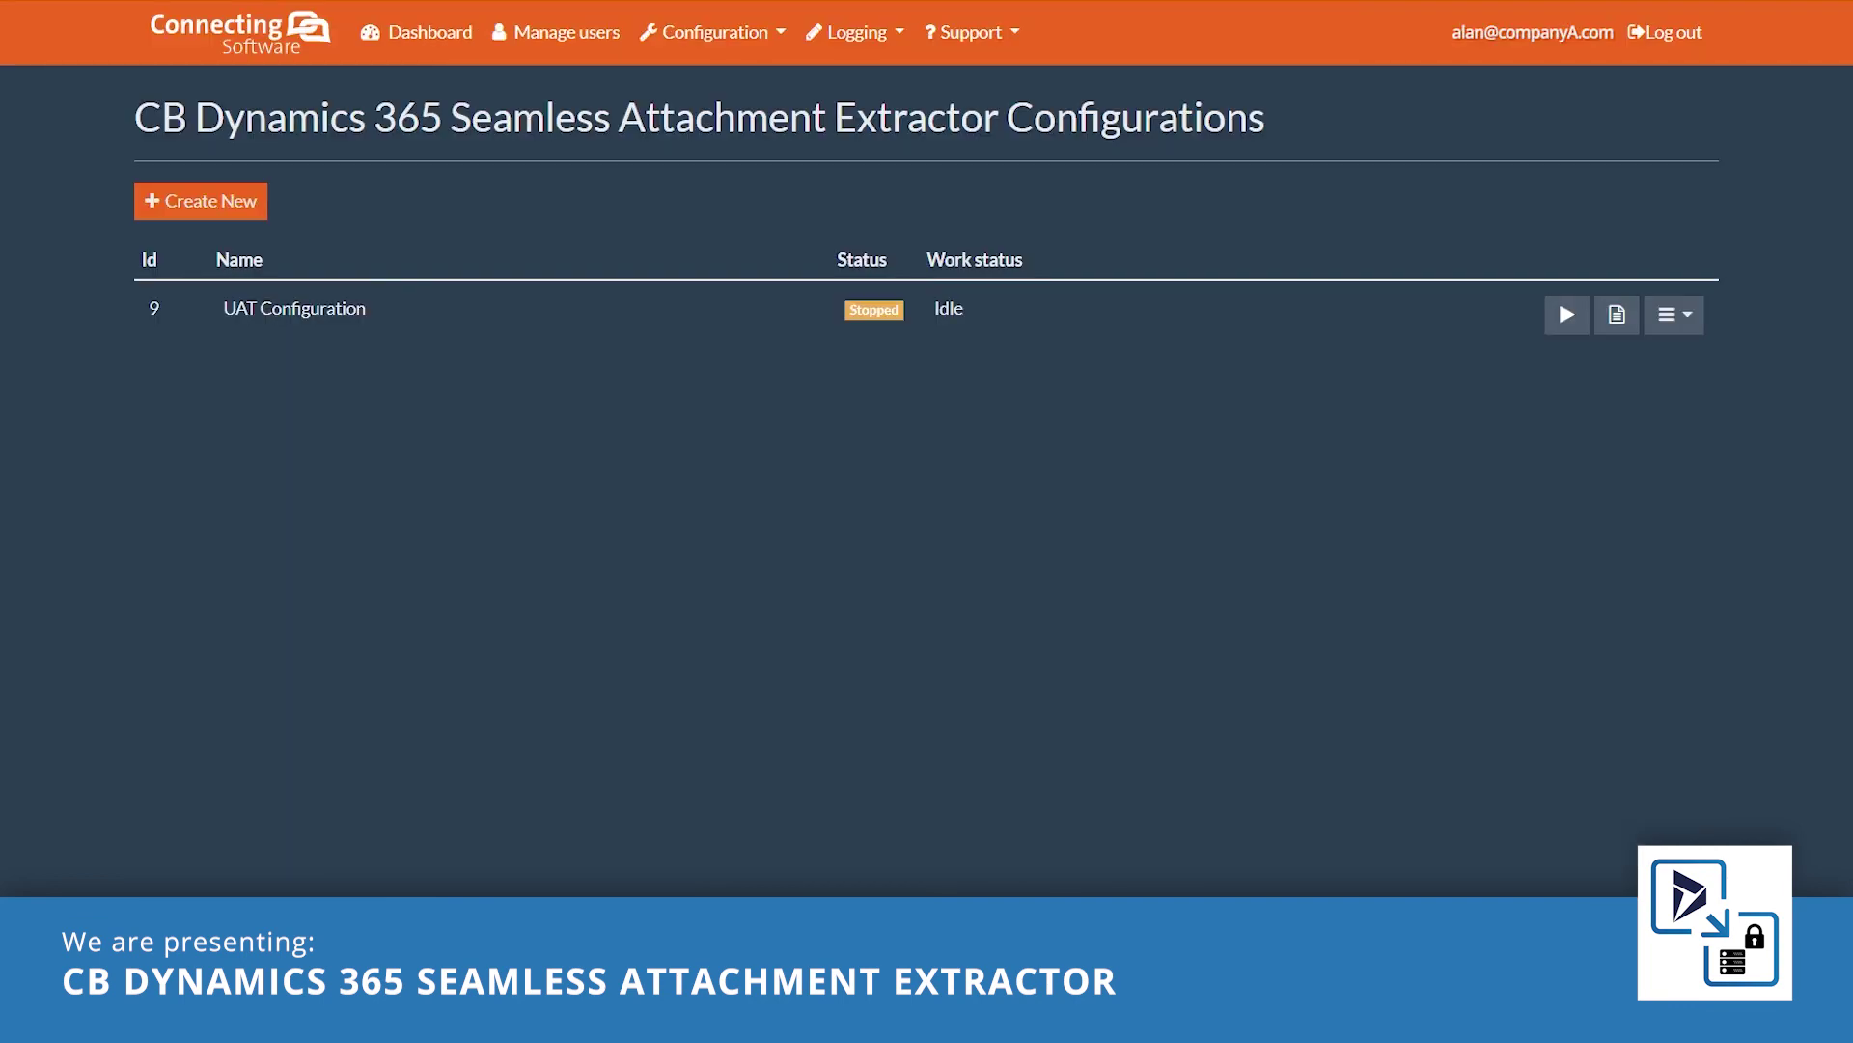
{"action": "left_click", "coordinate": [1675, 315]}
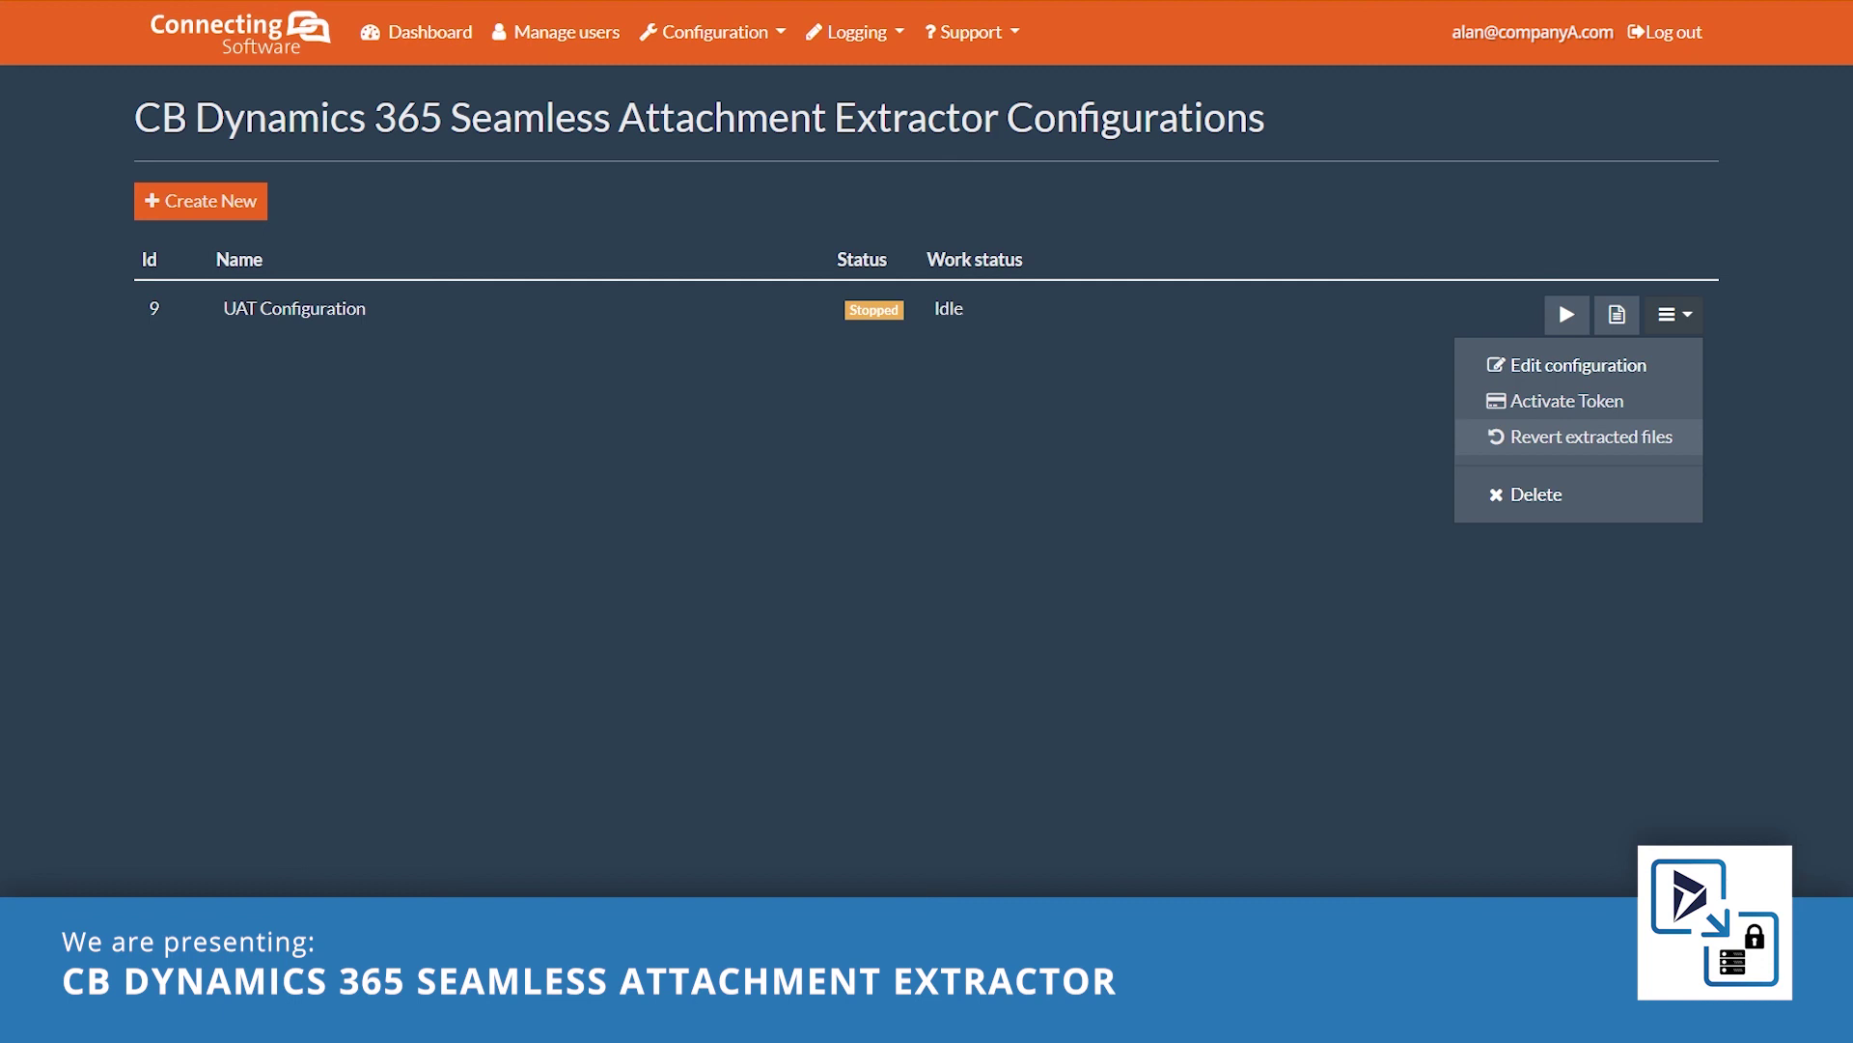
{"action": "left_click", "coordinate": [1591, 437]}
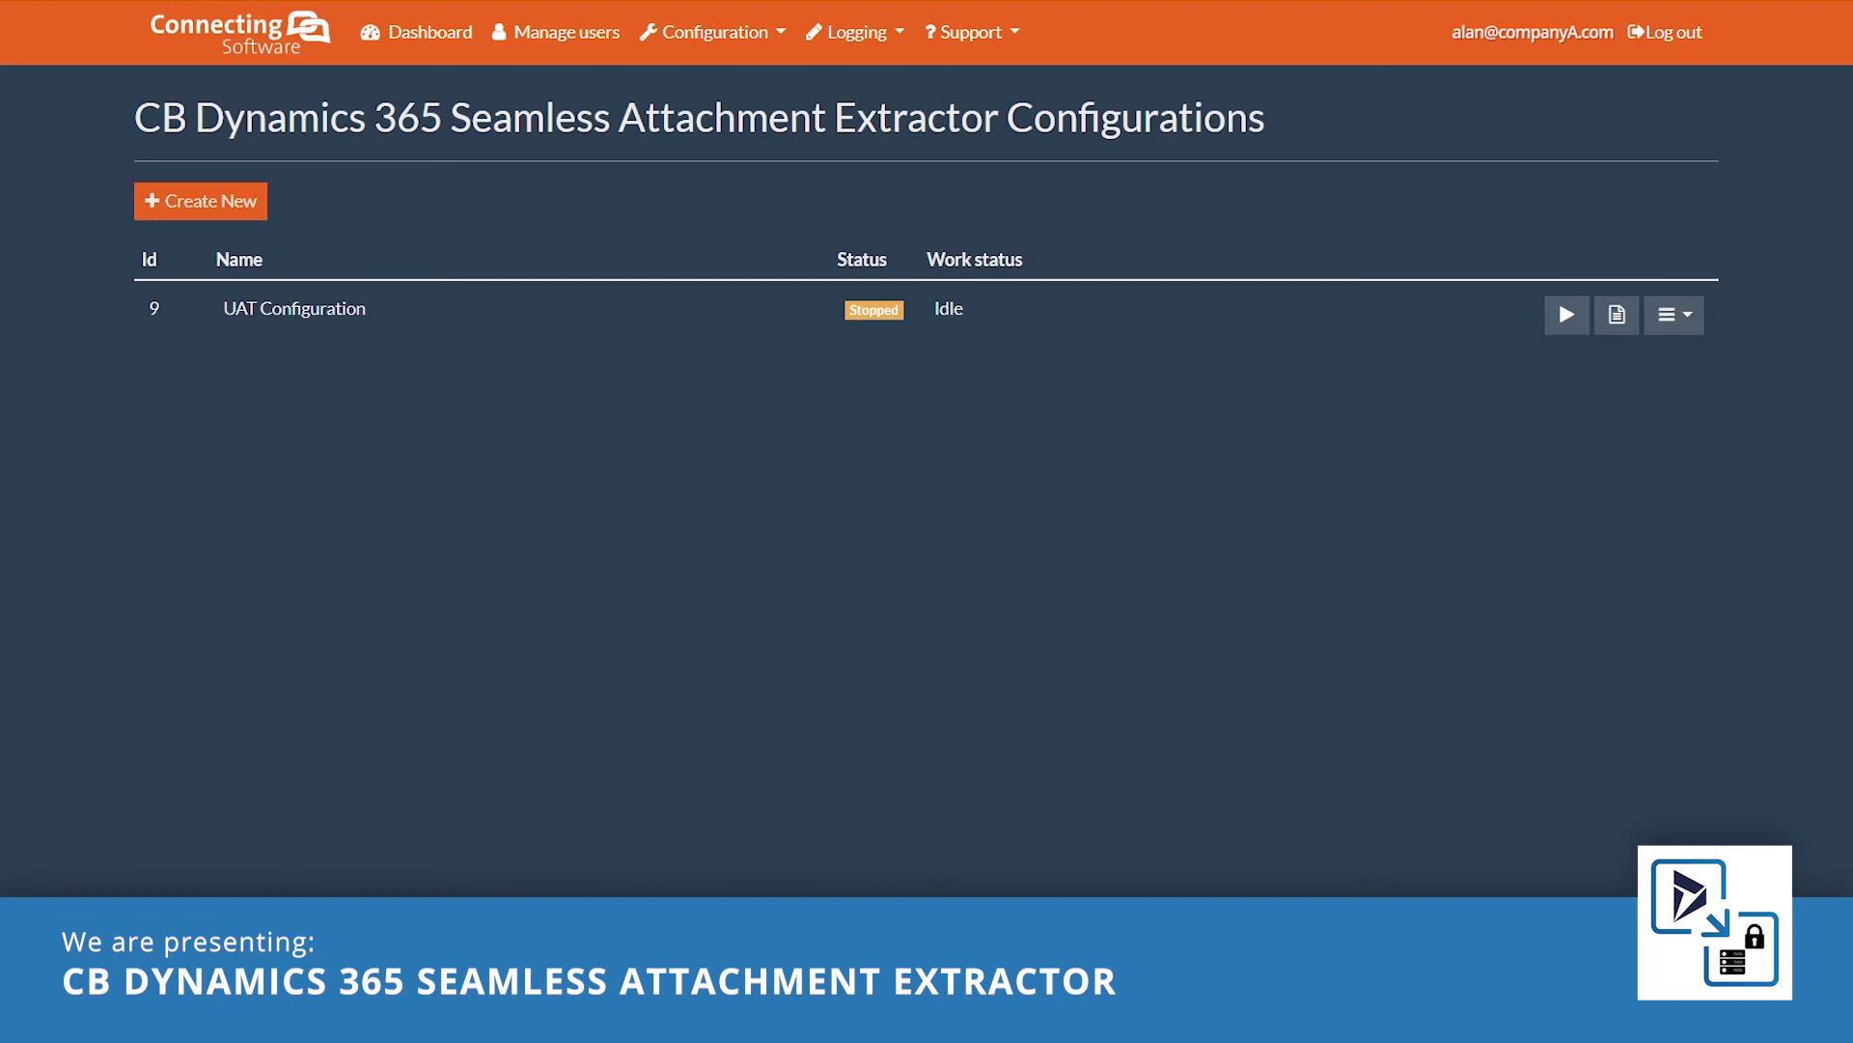